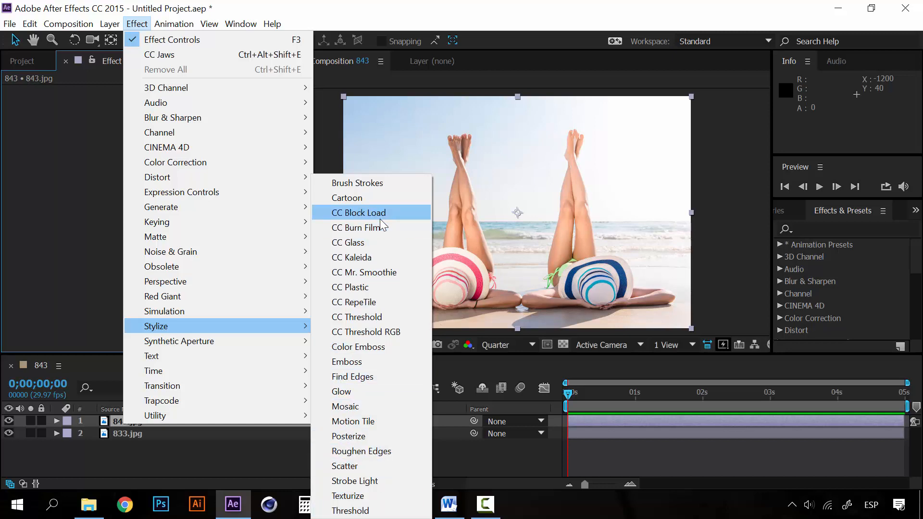
Step: Apply the Stylize effect Brush Strokes to the 843.jpg layer and inspect the image up close
click(380, 182)
key(period)
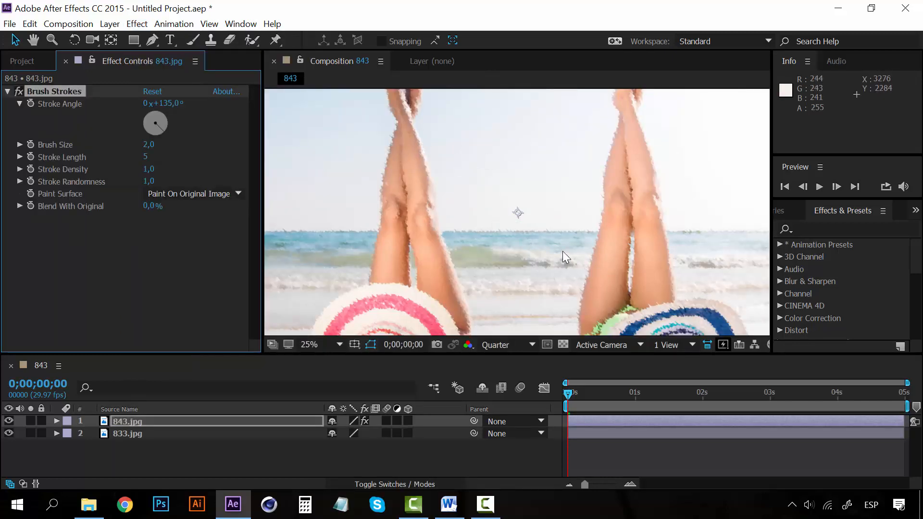
key(comma)
key(period)
drag(552, 270, 537, 127)
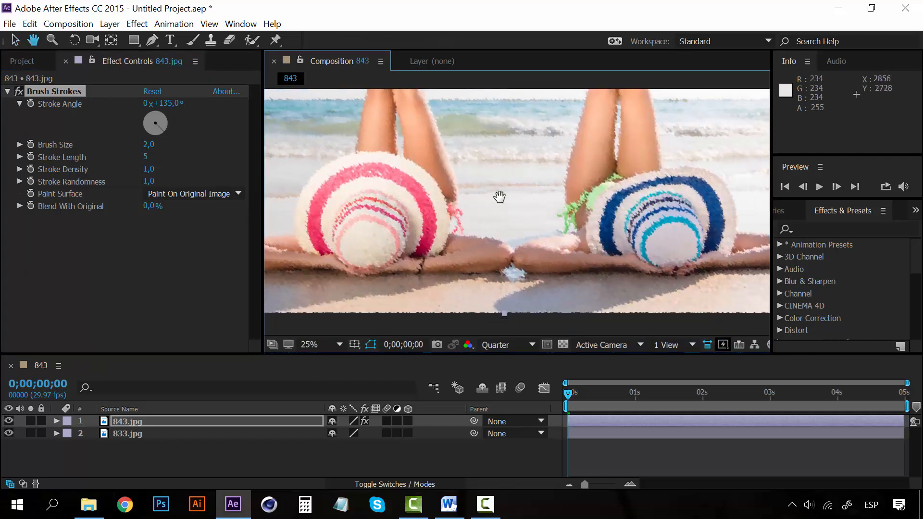
scroll(495, 195, up, 3)
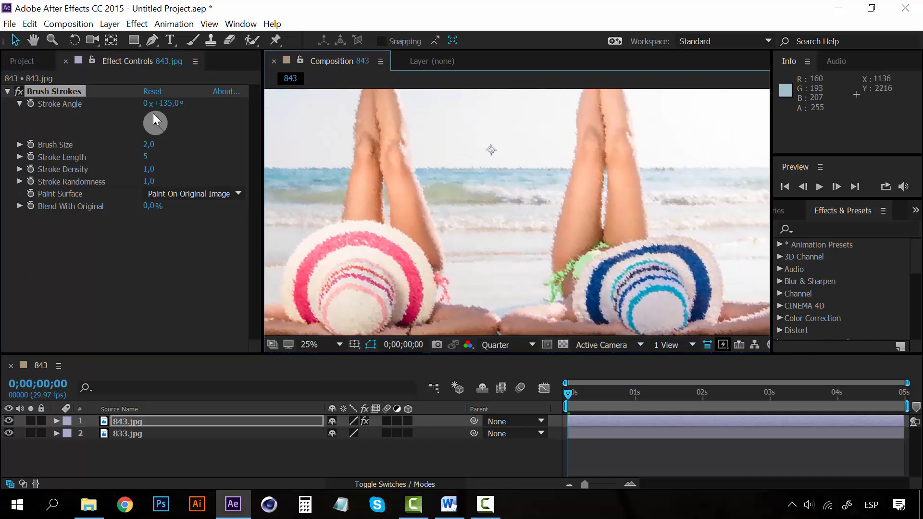
Step: Set the Brush Size of the Brush Strokes effect to 1
mouse_move(149, 145)
mouse_down()
mouse_move(167, 146)
mouse_move(139, 145)
mouse_up()
click(146, 145)
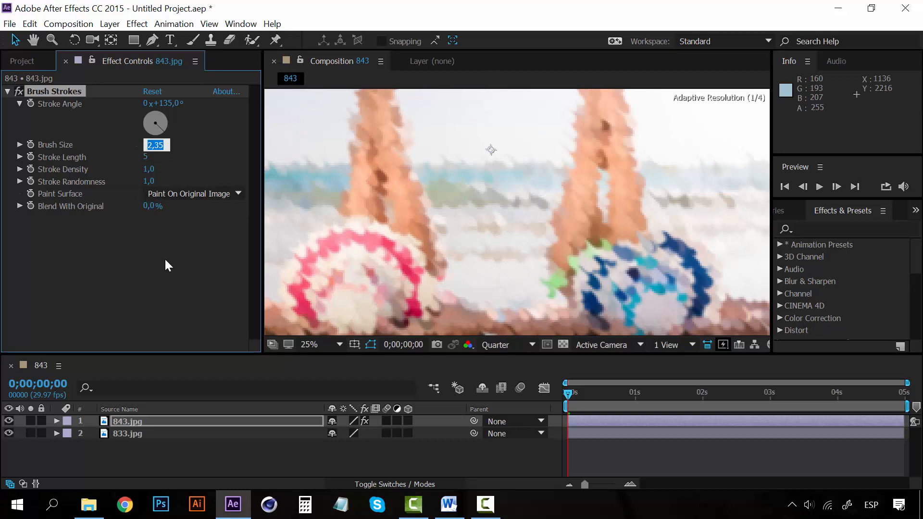
text(1)
key(Return)
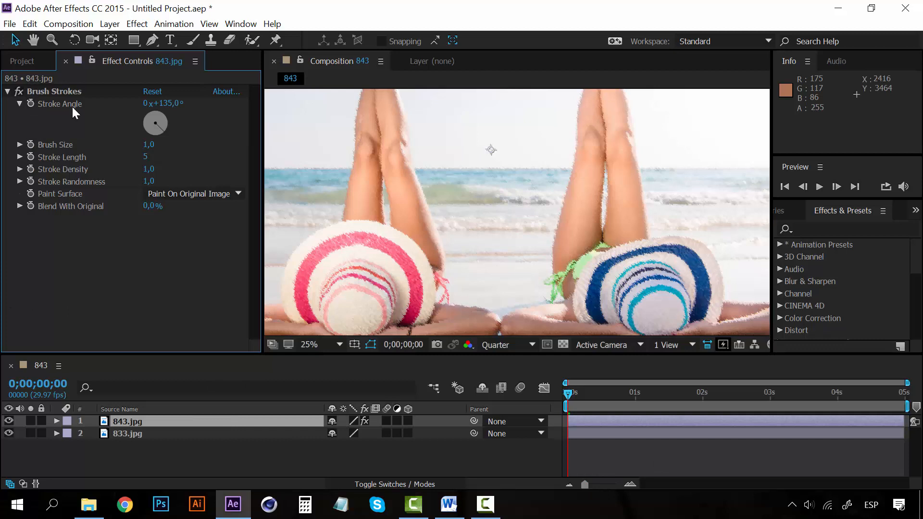
Step: Animate Stroke Length with a keyframe of 5 at the start and a keyframe of 40 at 1 second
click(28, 160)
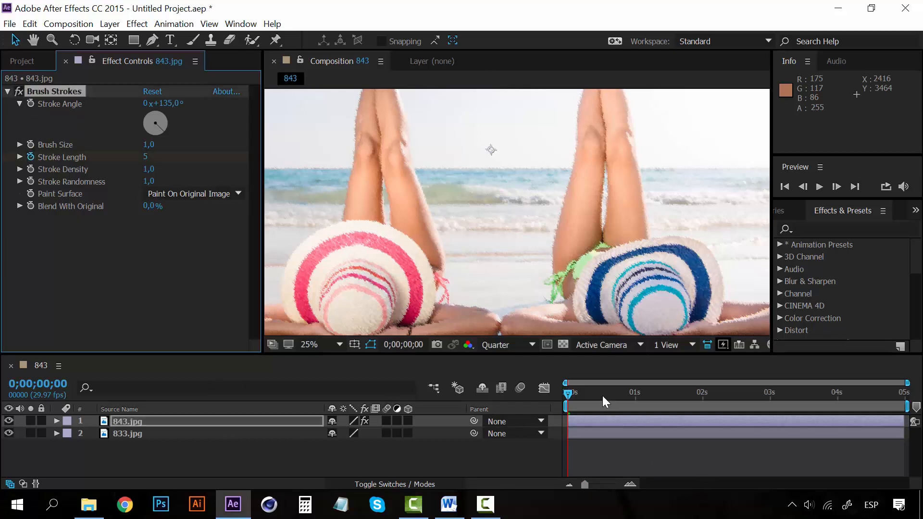
click(634, 398)
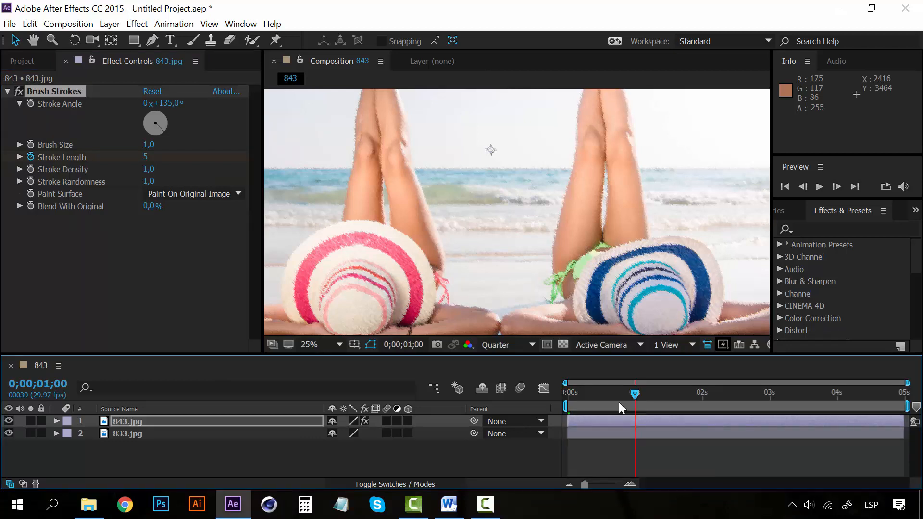
drag(145, 157, 194, 152)
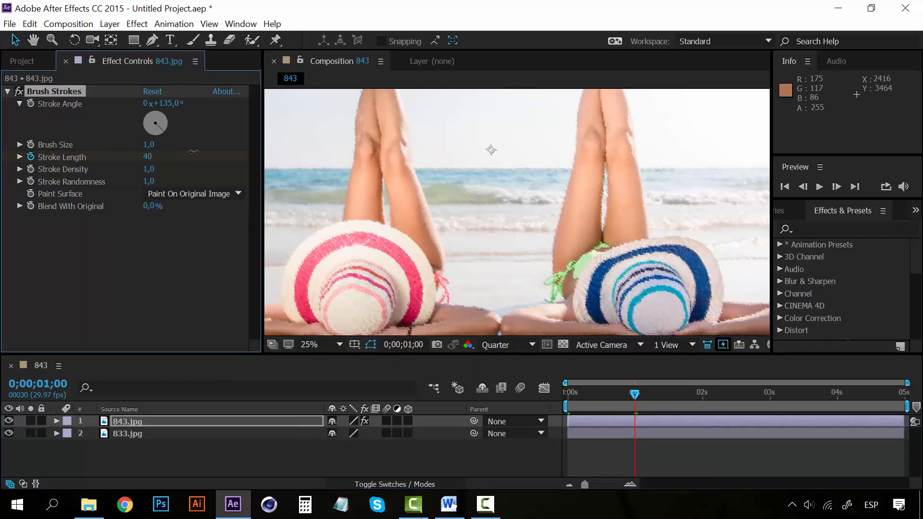
click(636, 394)
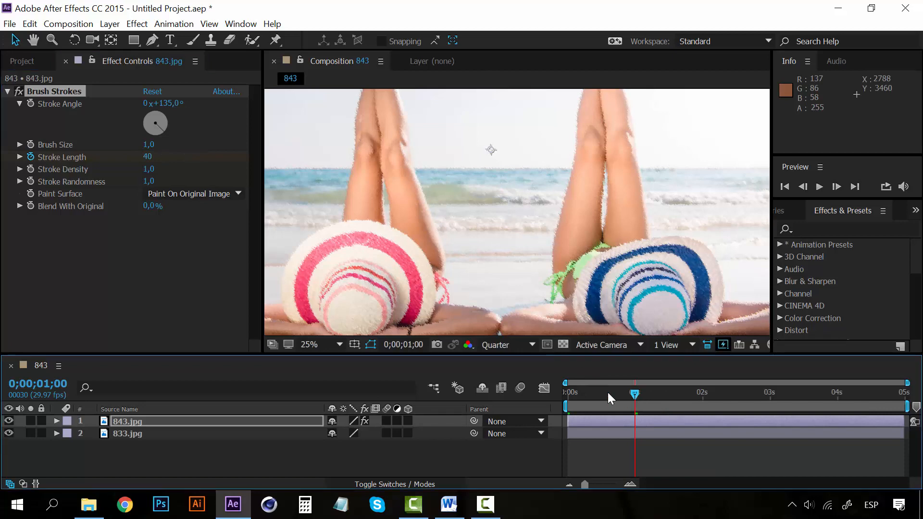
Step: Preview the Stroke Length animation from the beginning and return the playhead to the start with the full image in view
key(Home)
key(space)
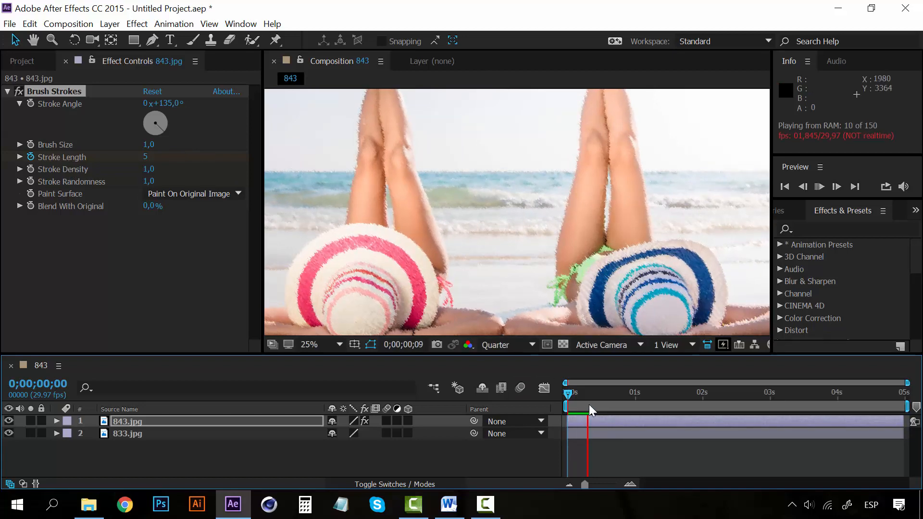
click(566, 394)
scroll(368, 190, down, 4)
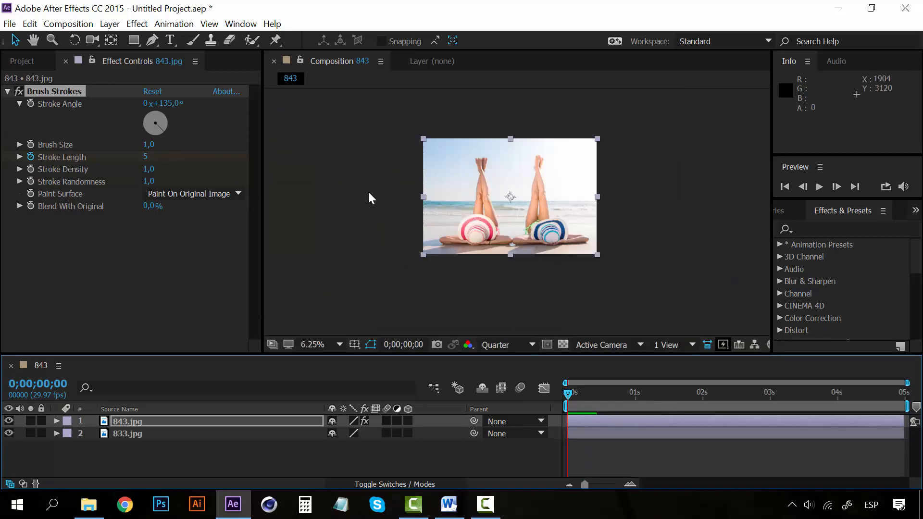
Step: Replace the Brush Strokes effect on the 843.jpg layer with the Stylize effect Cartoon
click(61, 94)
key(Delete)
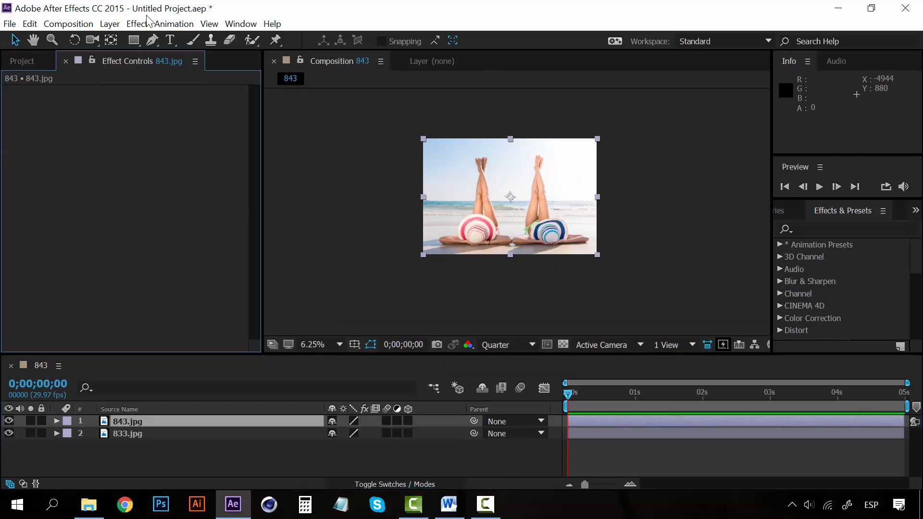
click(137, 24)
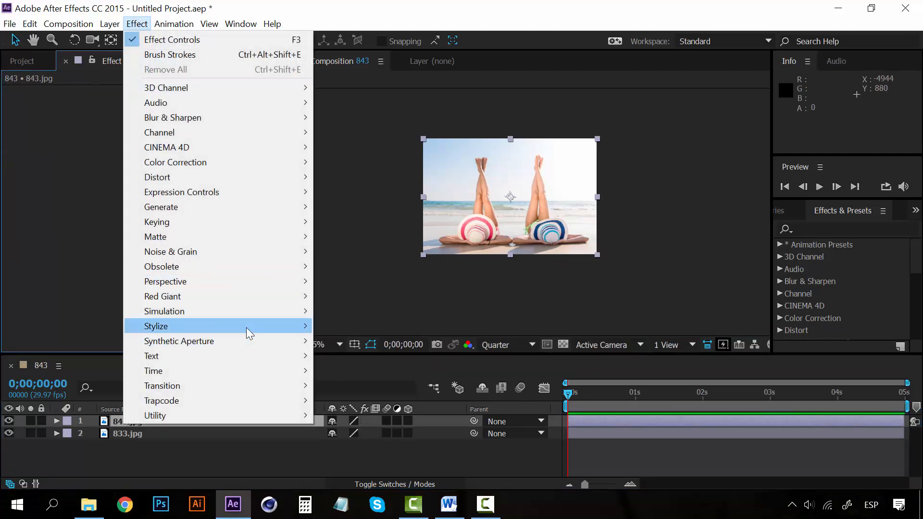
mouse_move(246, 327)
click(380, 197)
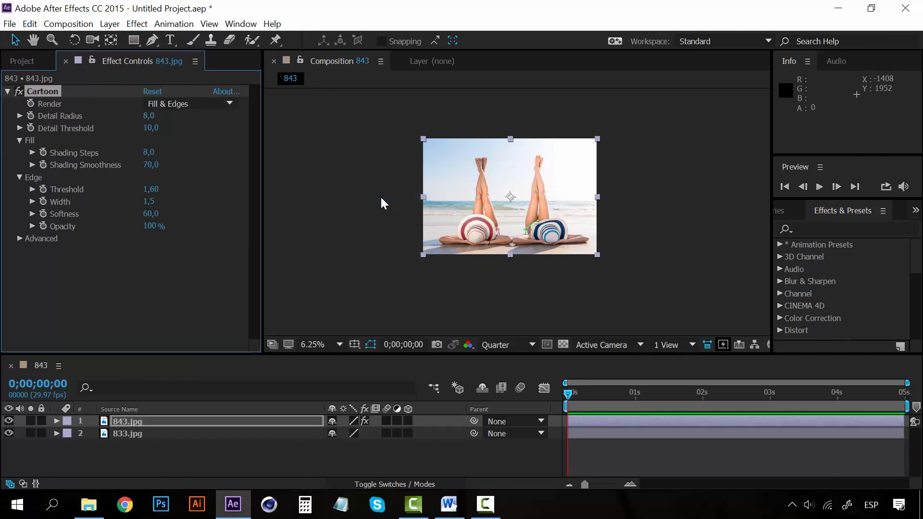
Step: Set the Cartoon effect's Detail Radius to 11, Detail Threshold to 11.6 and Edge Threshold to 2.15
scroll(565, 287, up, 4)
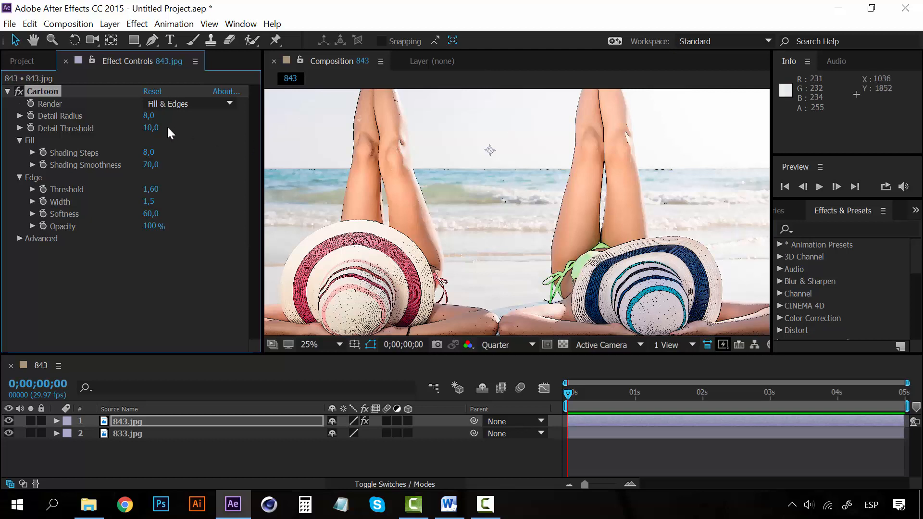
mouse_move(151, 121)
mouse_down()
mouse_move(170, 115)
mouse_move(156, 128)
mouse_up()
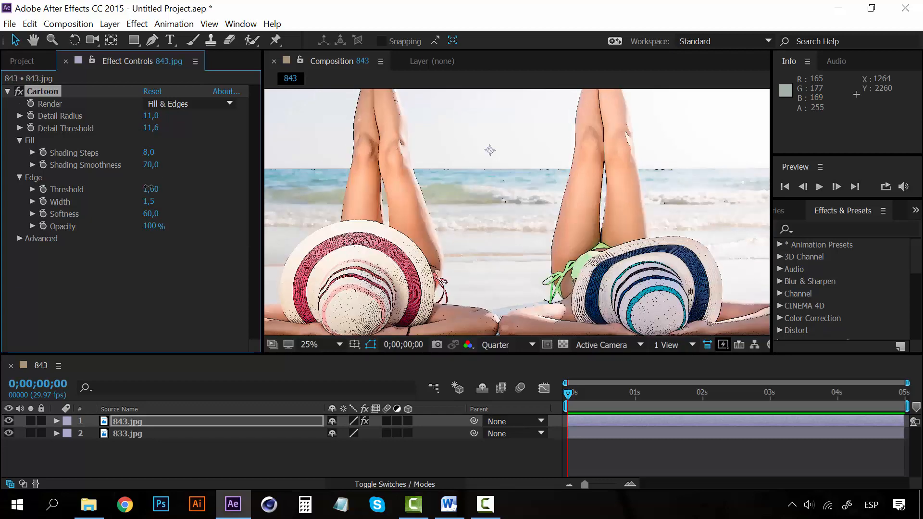
drag(150, 188, 191, 190)
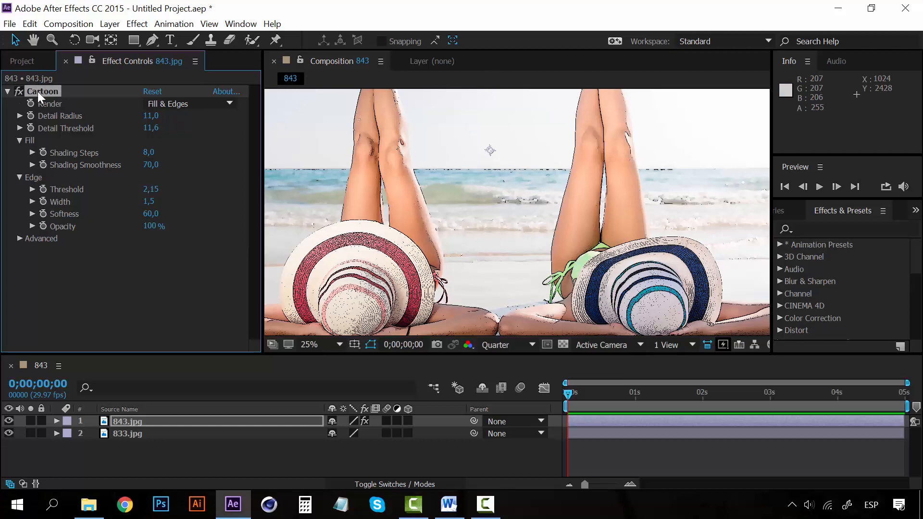
Step: Replace the Cartoon effect on the 843.jpg layer with the Stylize effect CC Burn Film
key(Delete)
click(137, 24)
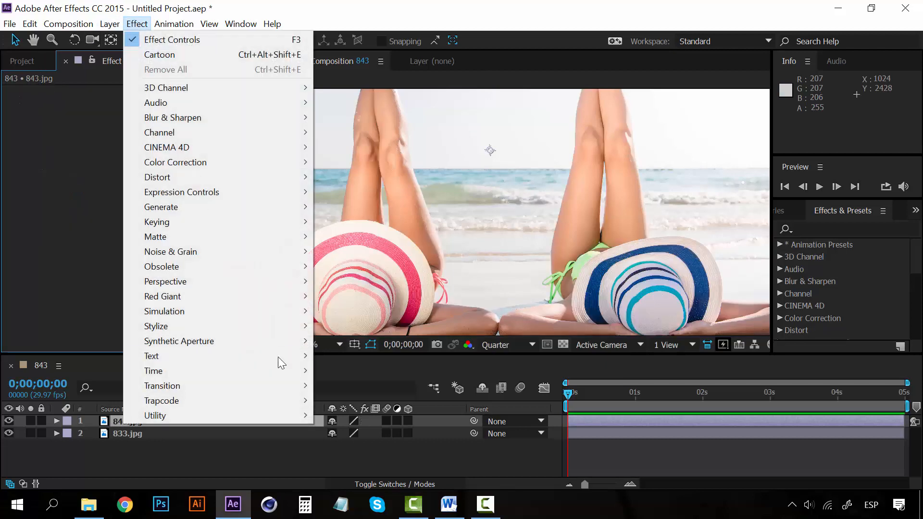
mouse_move(280, 326)
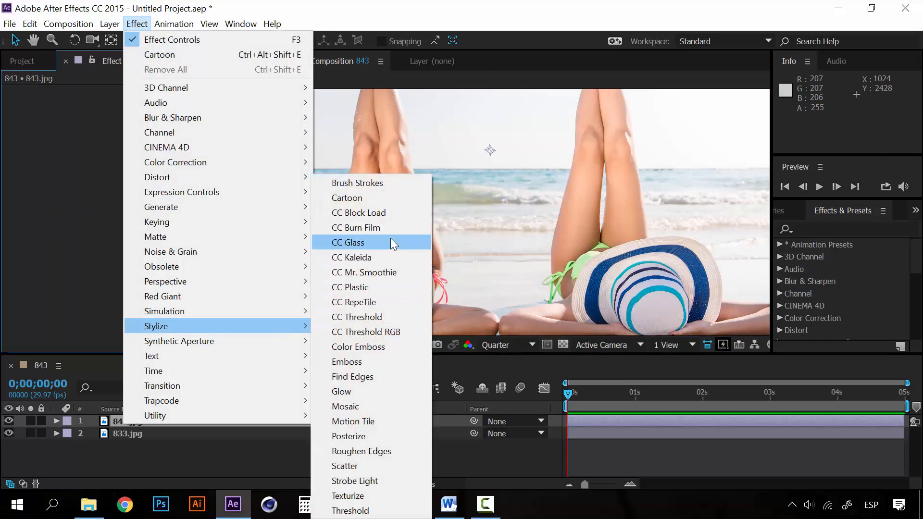
click(381, 227)
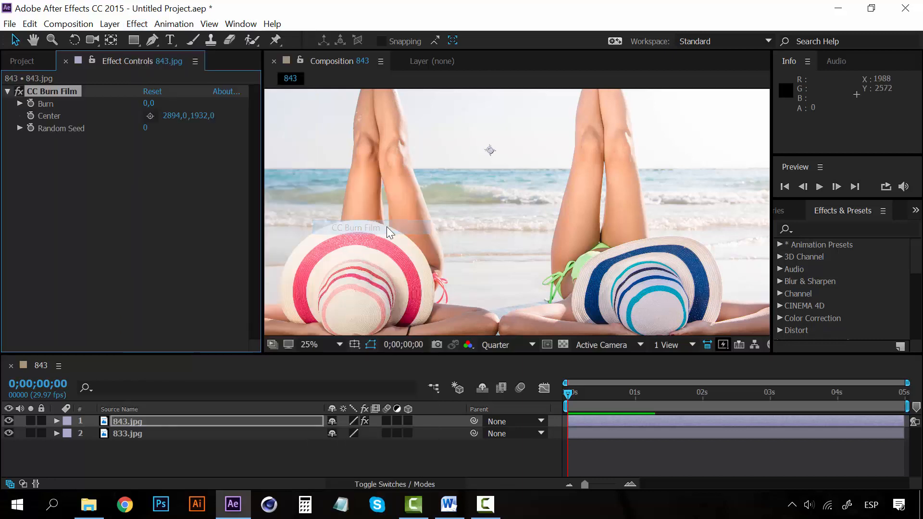
key(comma)
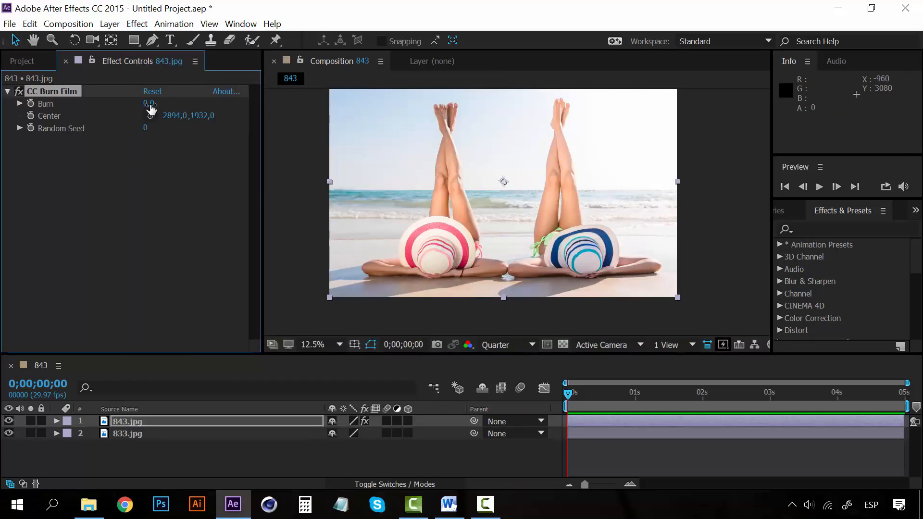
Step: Try a higher Burn value so the underlying 833.jpg layer shows through, and return Burn to 0
mouse_move(149, 105)
mouse_down()
mouse_move(197, 94)
mouse_move(182, 93)
mouse_up()
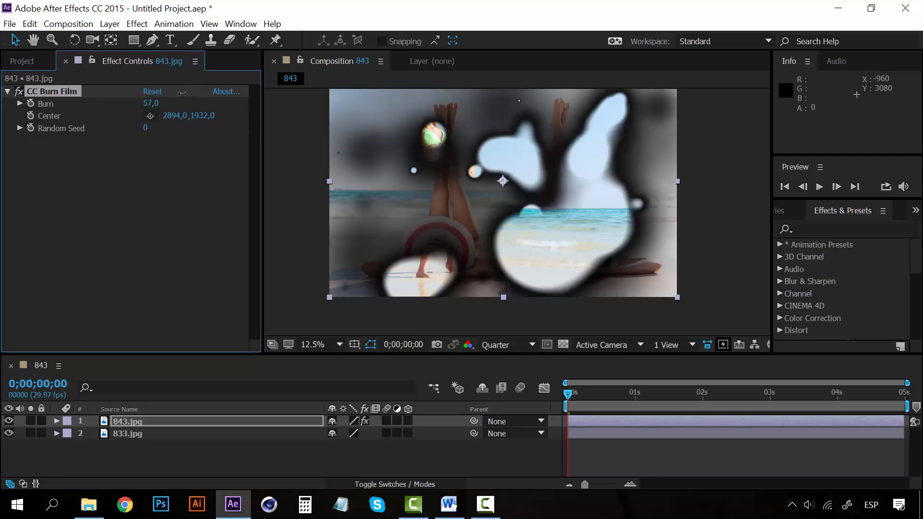
click(128, 431)
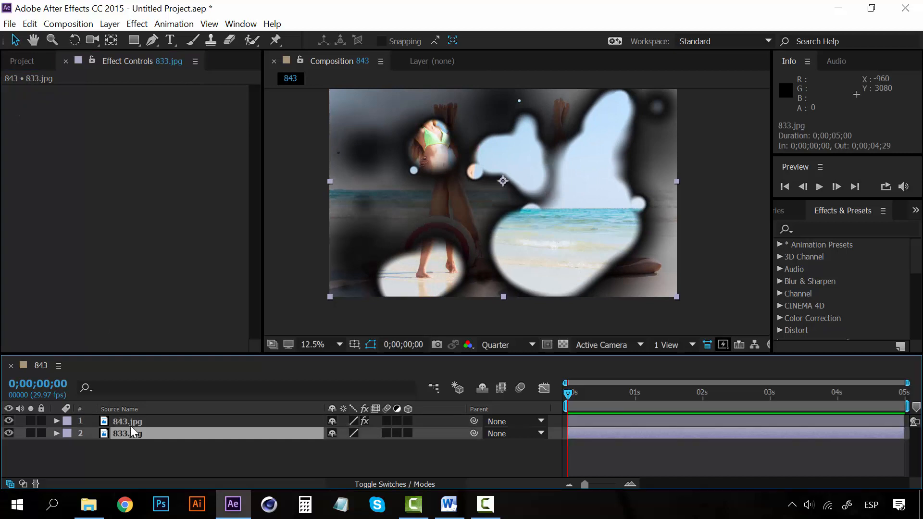
click(131, 423)
mouse_move(151, 108)
mouse_down()
mouse_move(173, 104)
mouse_move(103, 106)
mouse_up()
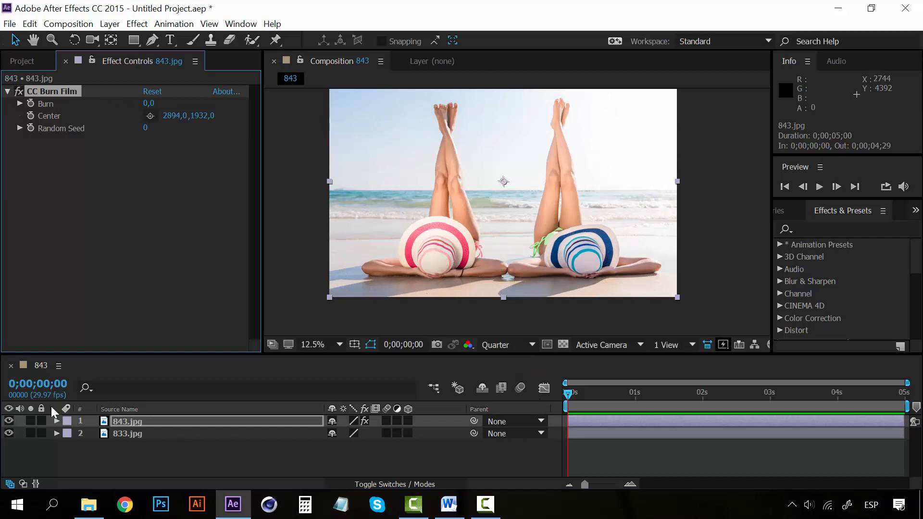
Step: Animate Burn on 843.jpg with a keyframe of 0 at the start and a keyframe of 100 at 1 second
click(31, 104)
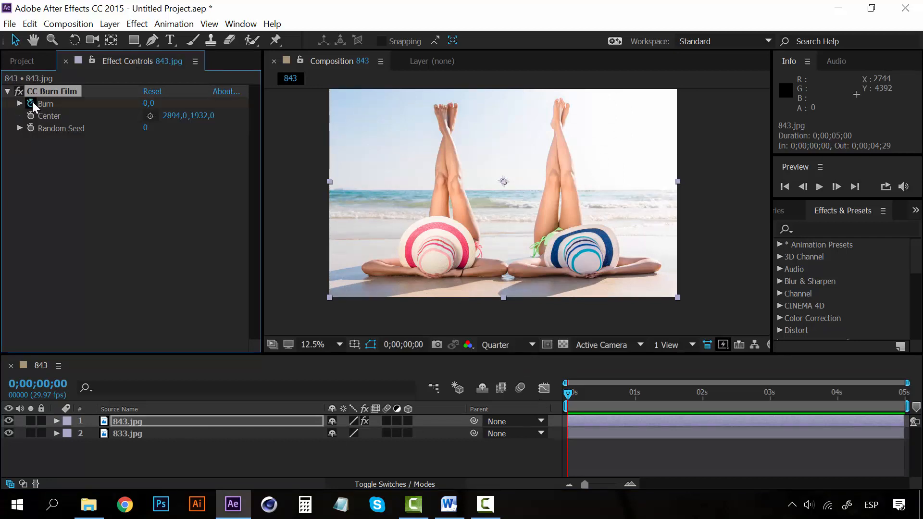
click(635, 394)
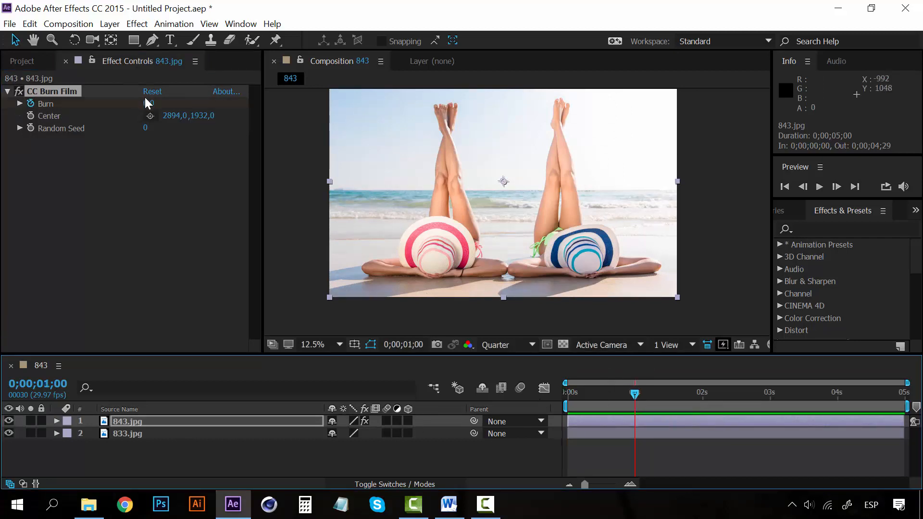
drag(146, 103, 220, 102)
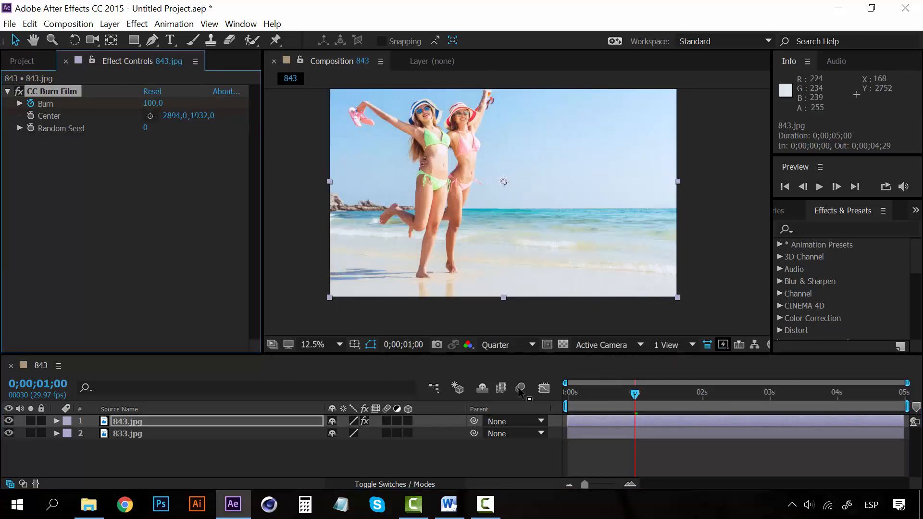
Step: Scrub through the burn transition, play it from the start, and stop playback
mouse_move(634, 395)
mouse_down()
mouse_move(542, 390)
mouse_move(629, 391)
mouse_move(609, 392)
mouse_up()
key(space)
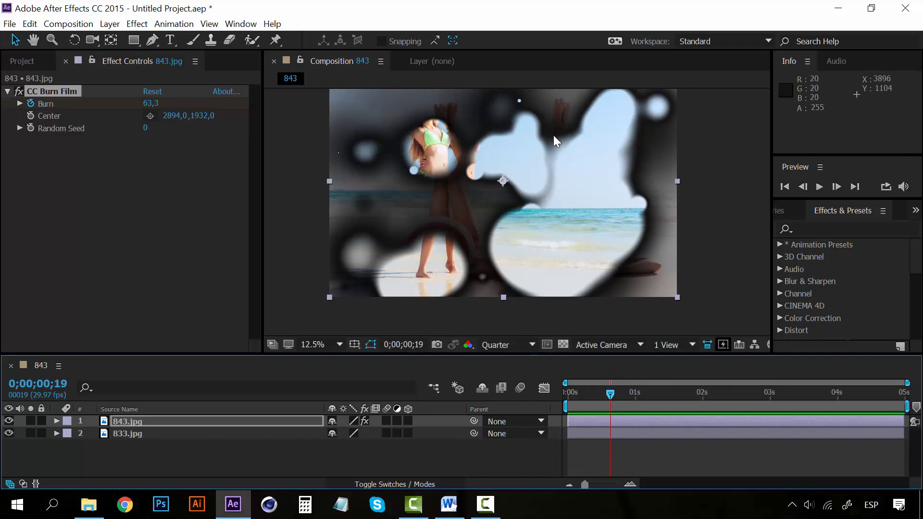
drag(614, 391, 552, 388)
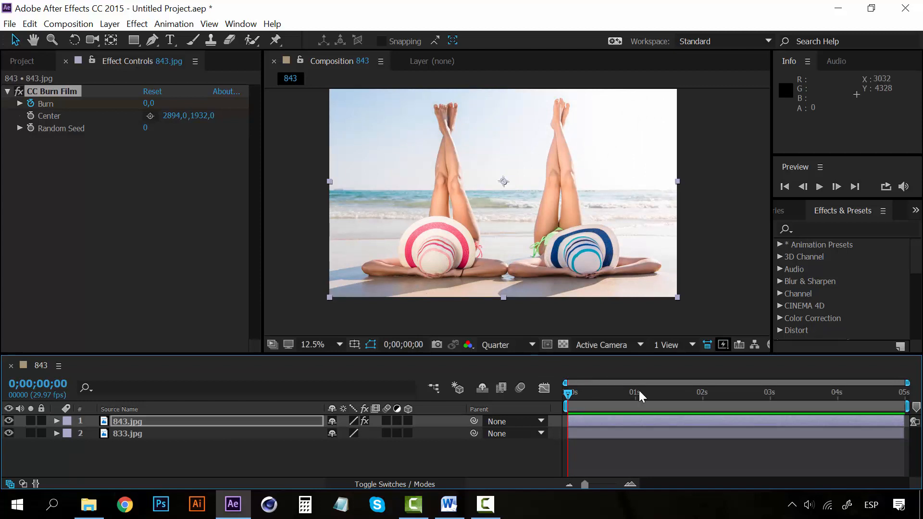
key(space)
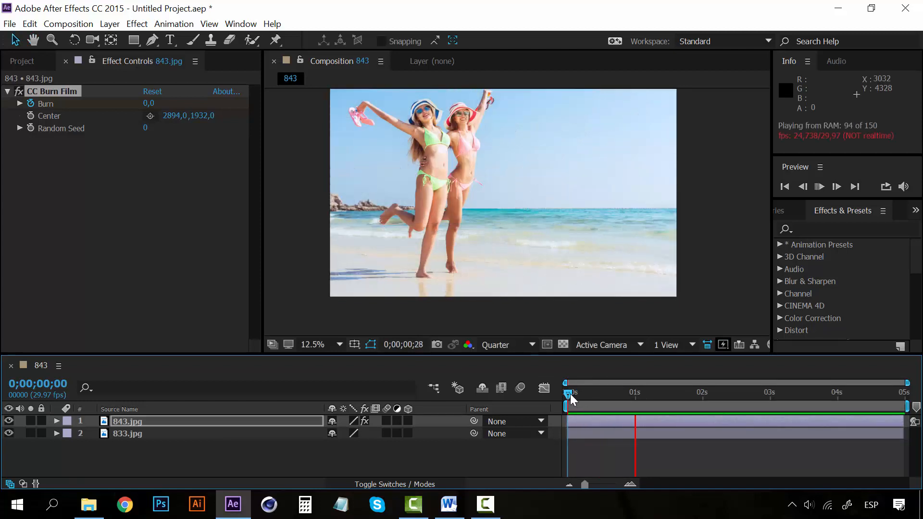
key(space)
Step: Replace the CC Burn Film effect on 843.jpg with CC Mr. Smoothie and set its Phase to 177°
click(40, 94)
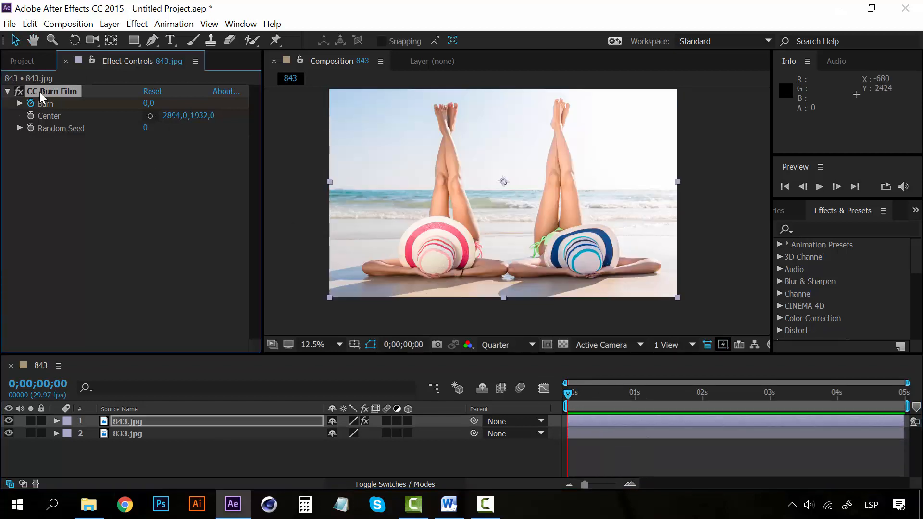
key(Delete)
click(139, 24)
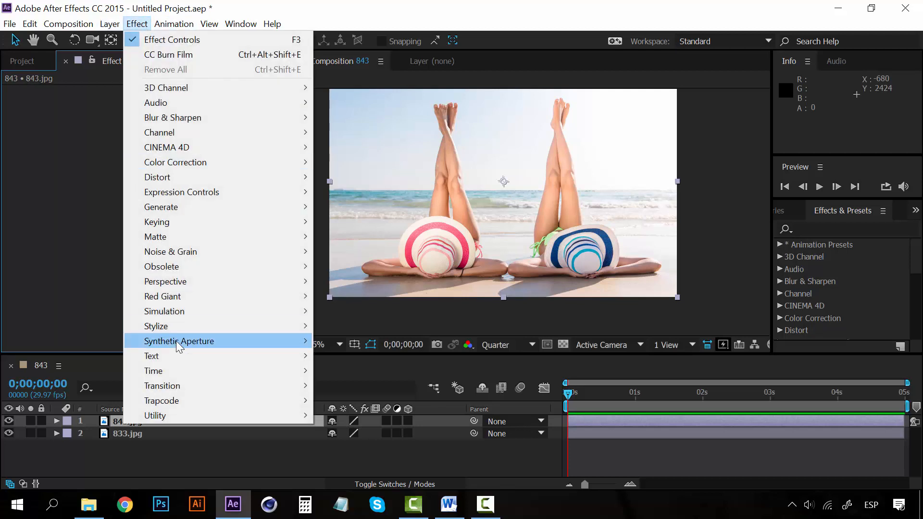
mouse_move(236, 327)
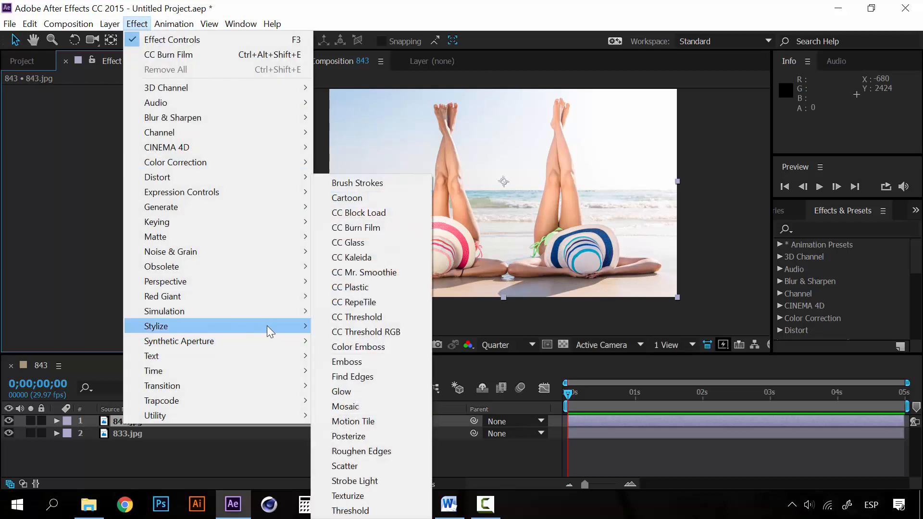
click(373, 274)
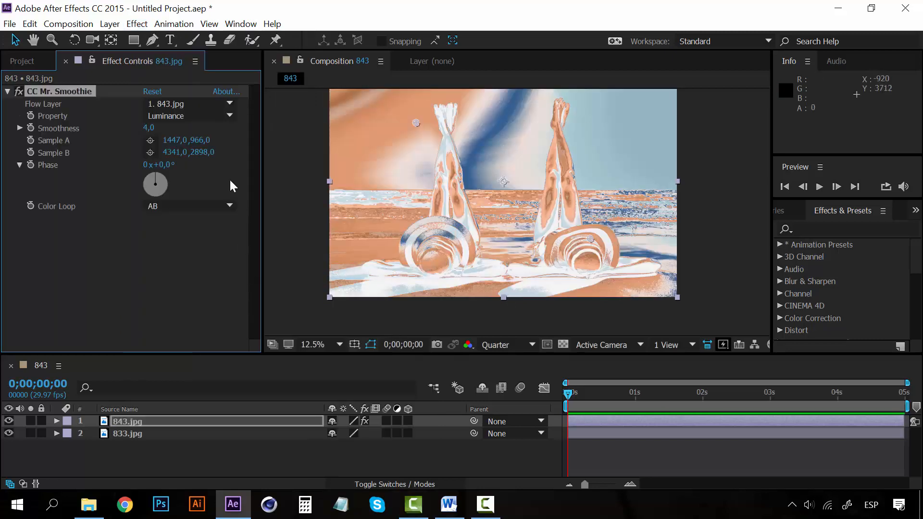
drag(158, 175, 156, 193)
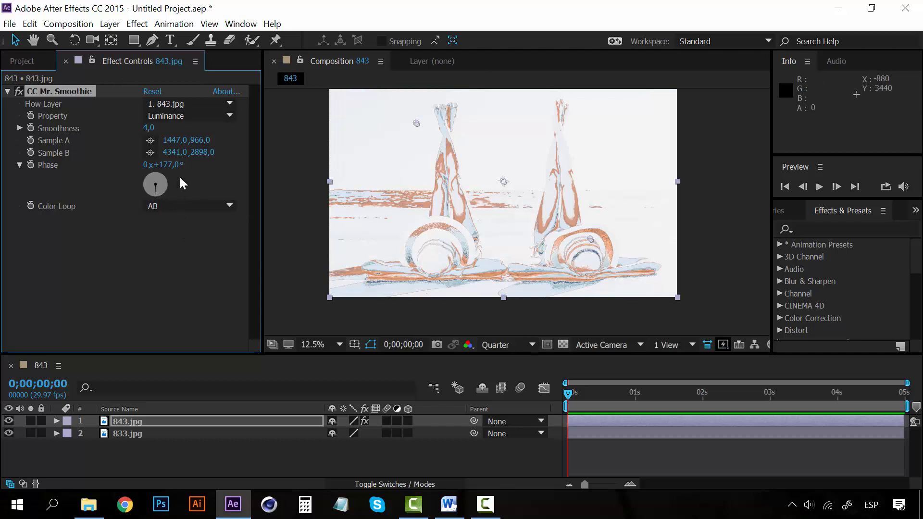
Step: Replace the CC Mr. Smoothie effect on 843.jpg with Texturize, using 833.jpg as the texture layer, and adjust its Light Direction
key(Delete)
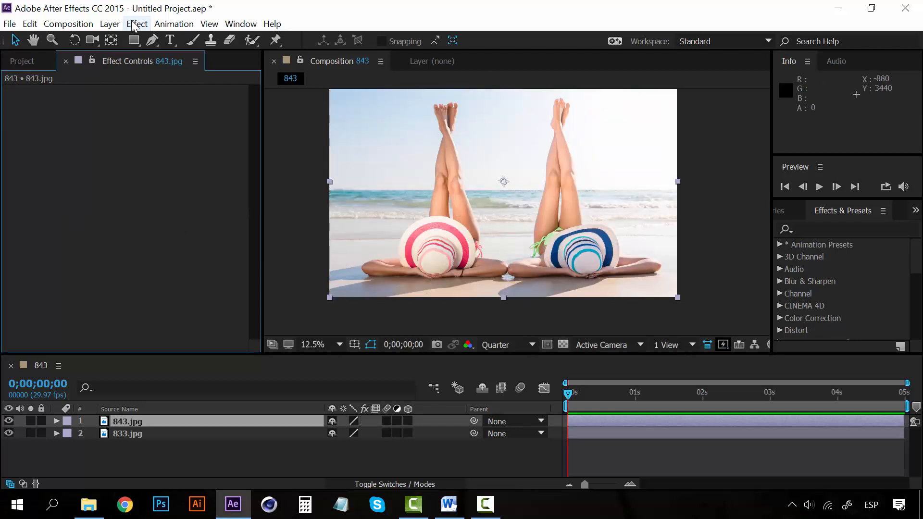
click(135, 25)
mouse_move(266, 323)
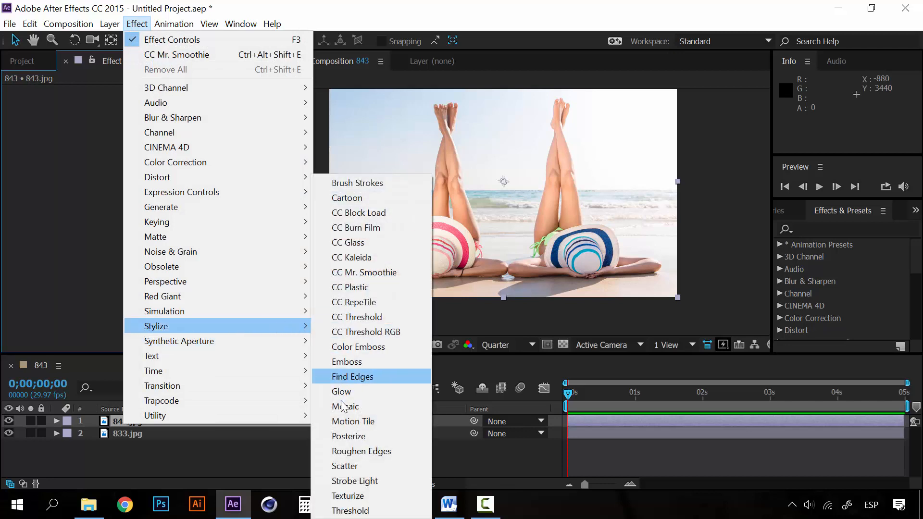
click(365, 496)
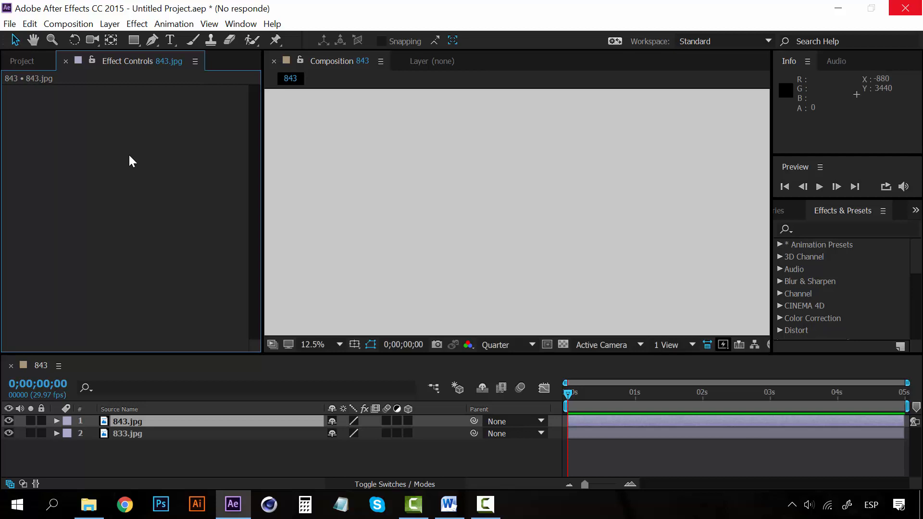
click(204, 103)
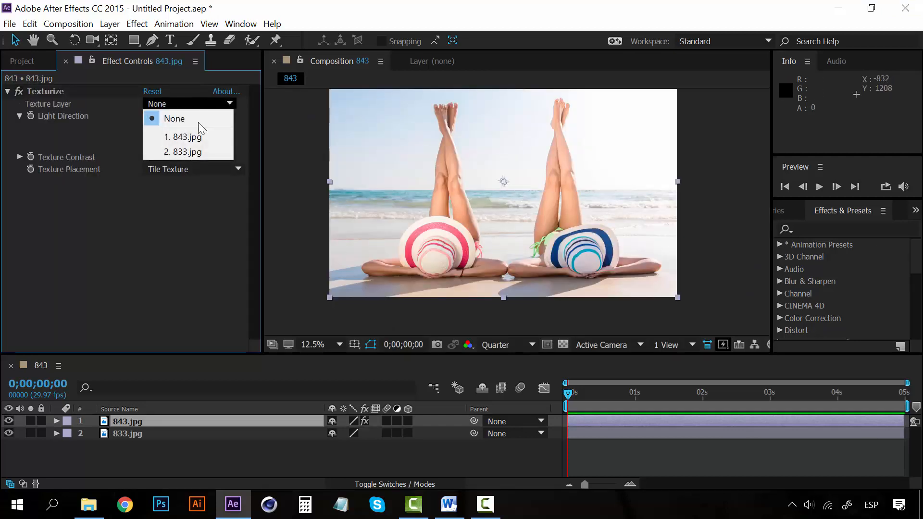
click(183, 151)
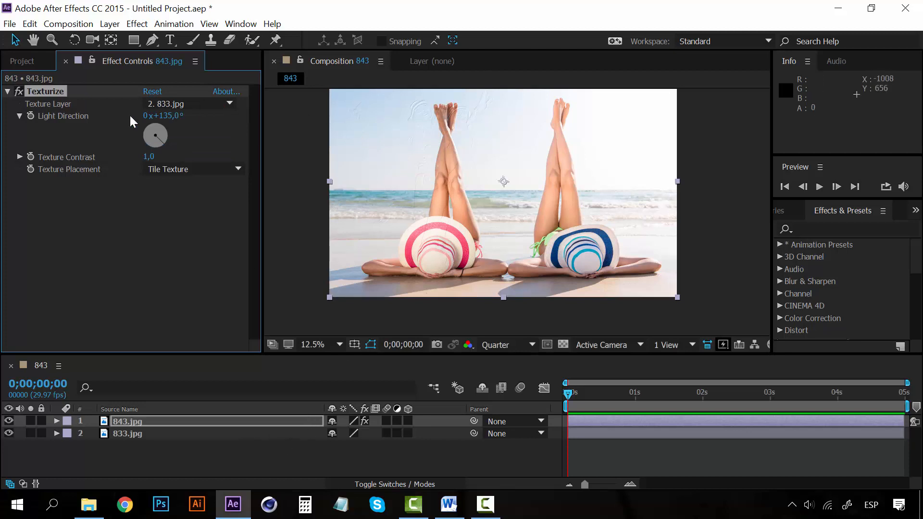
drag(154, 130, 152, 129)
Step: Replace the Texturize effect on 843.jpg with Glow and set its Glow Threshold to 79.2%
key(Delete)
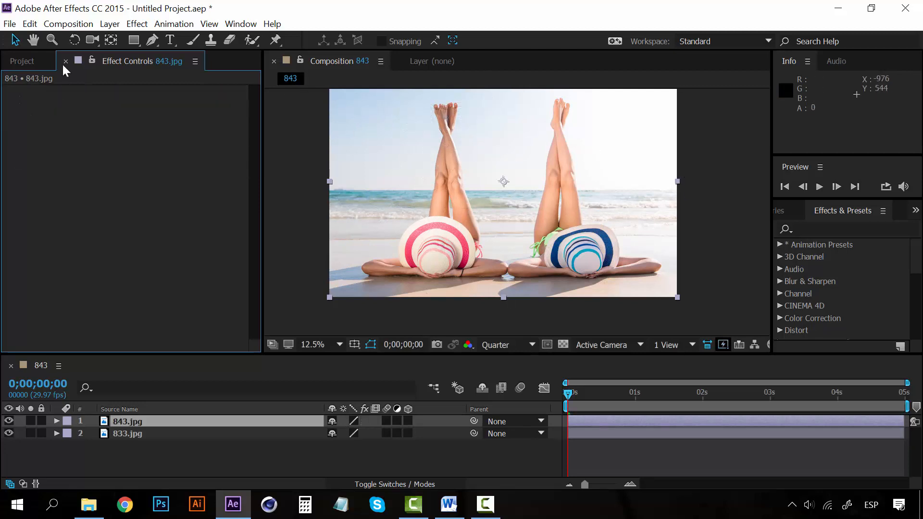
click(137, 23)
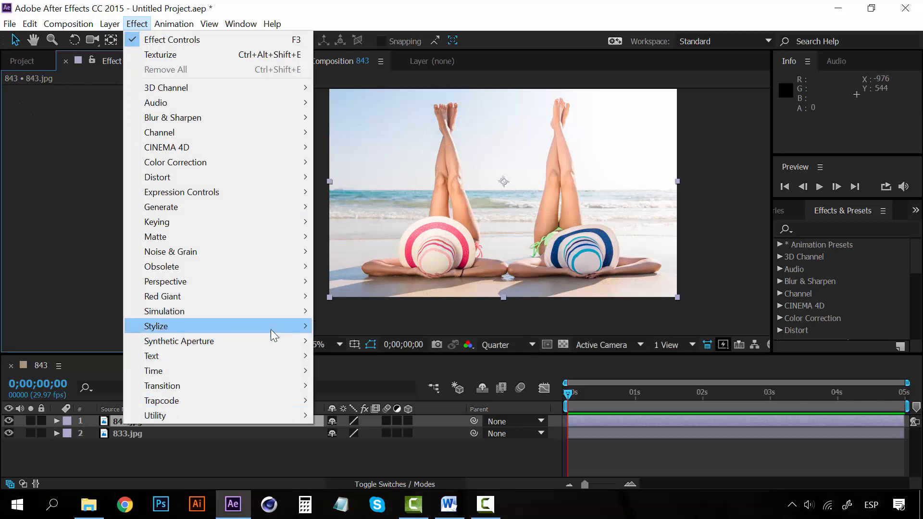
mouse_move(271, 329)
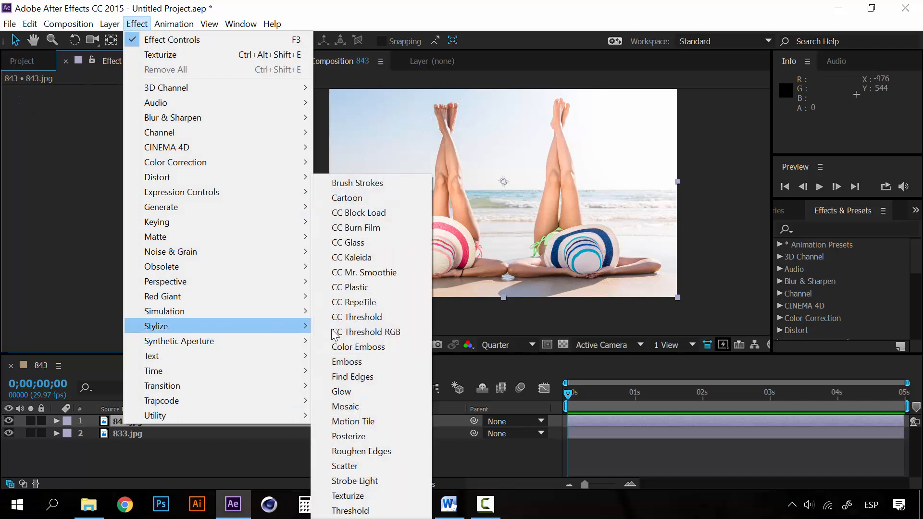
click(353, 391)
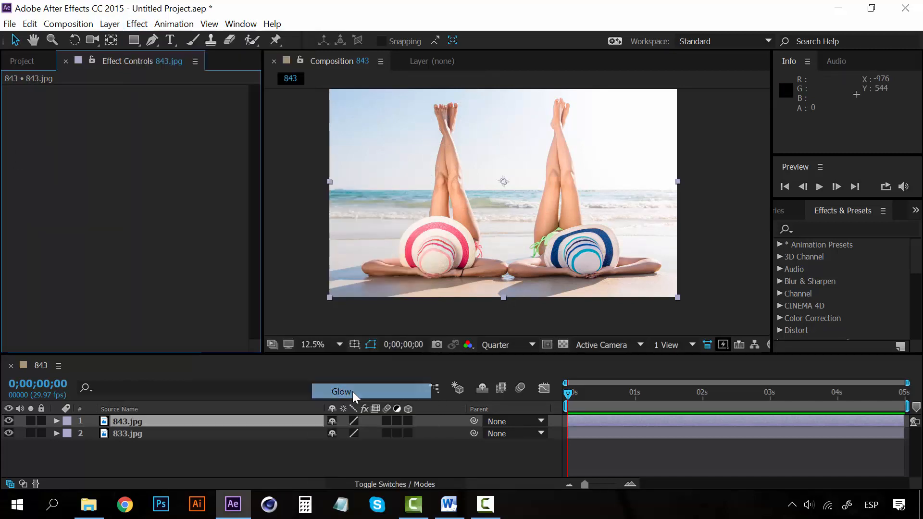
drag(154, 116, 229, 125)
drag(160, 116, 131, 115)
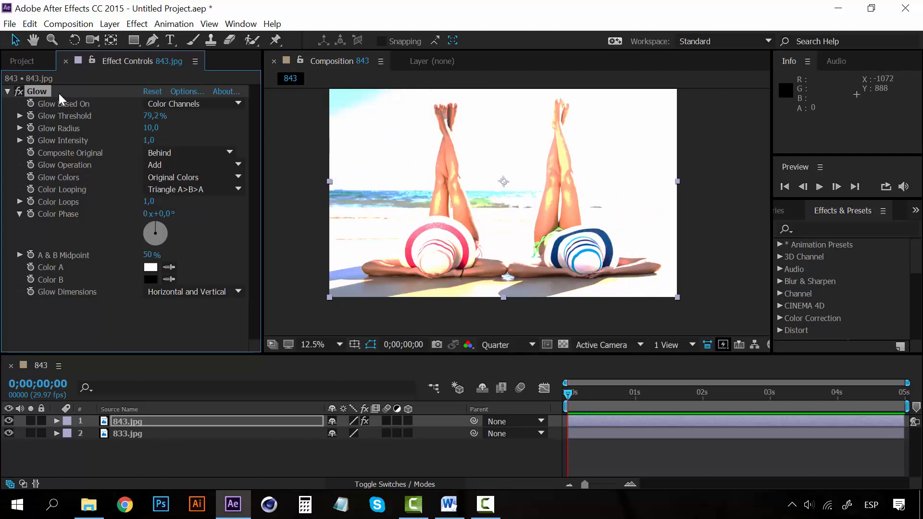
Step: Replace the Glow effect on 843.jpg with the CC Line Sweep transition, then try its Completion and return it to 0
key(Delete)
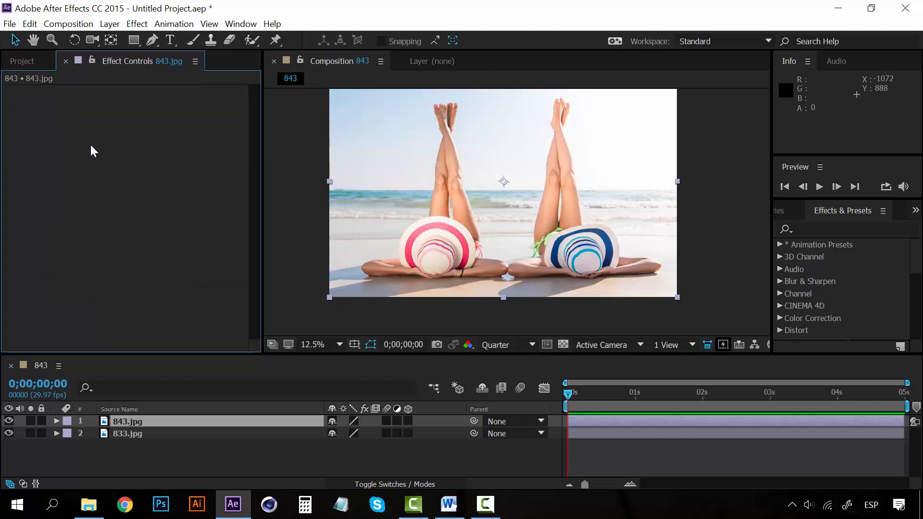
click(137, 24)
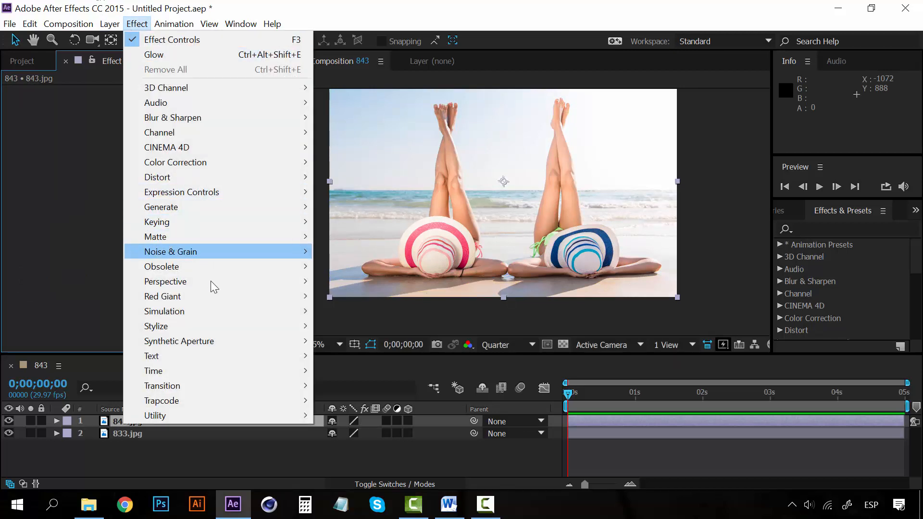
mouse_move(236, 355)
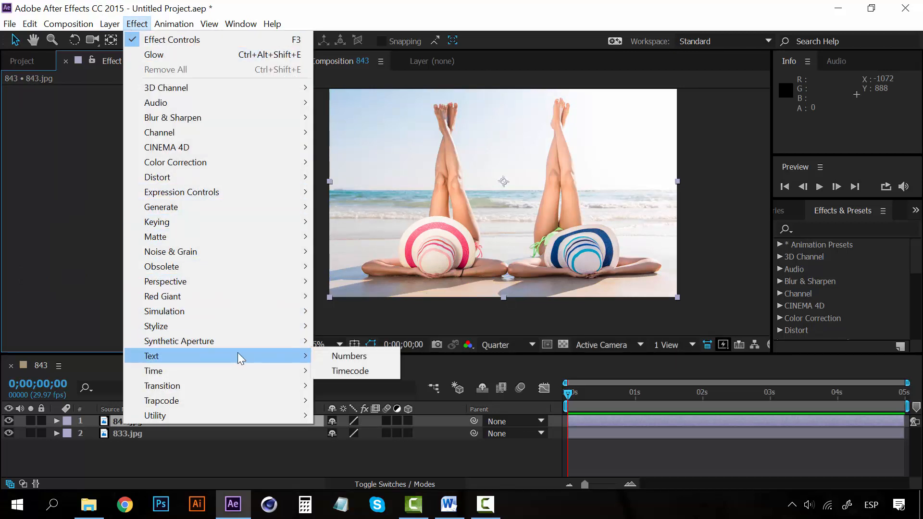
mouse_move(241, 329)
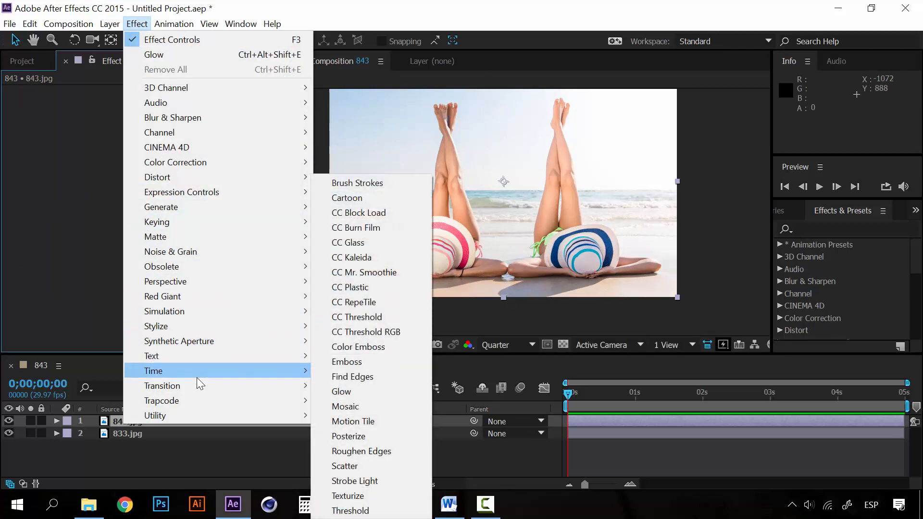
mouse_move(250, 385)
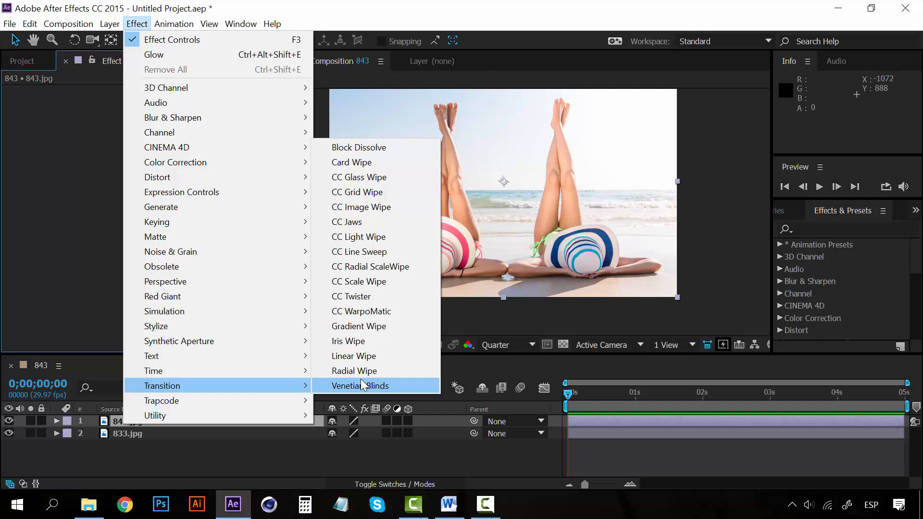
click(359, 252)
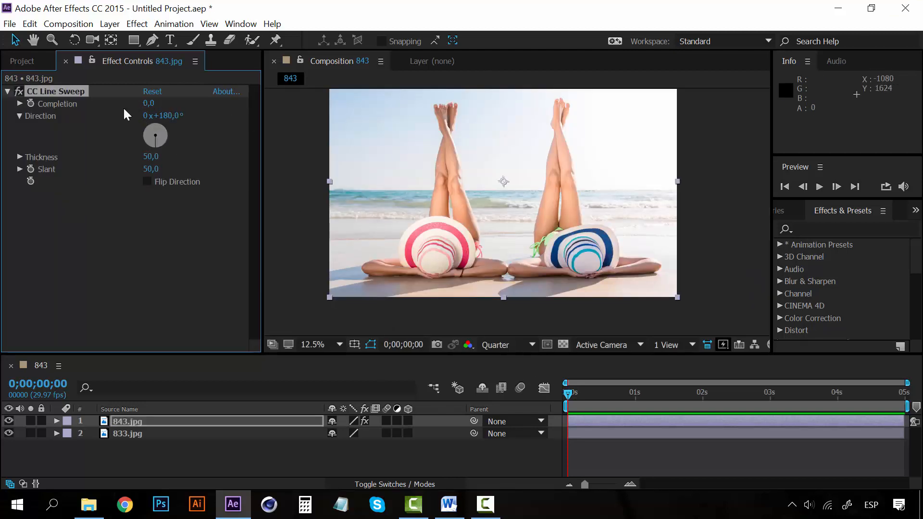
drag(147, 108, 124, 104)
Step: Animate the line sweep's Completion with a keyframe of 0 at the start and a keyframe of 100 at 1 second
click(572, 397)
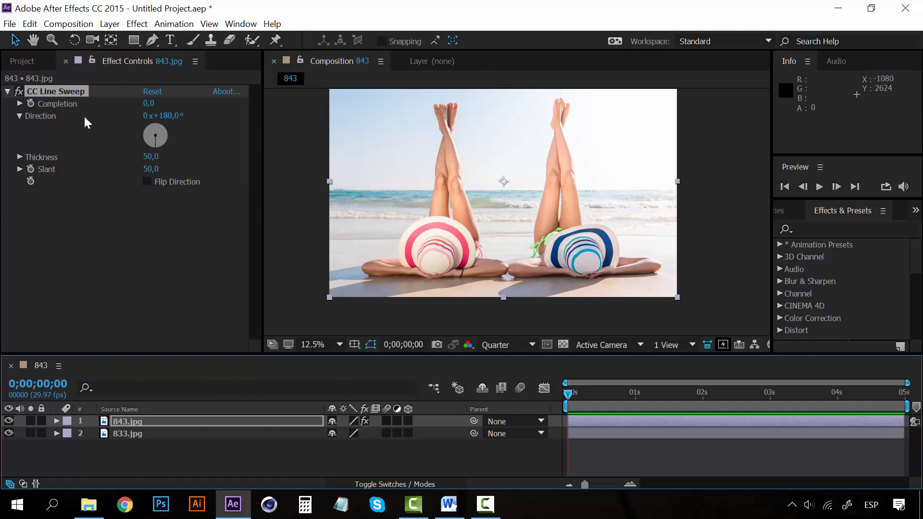
click(32, 104)
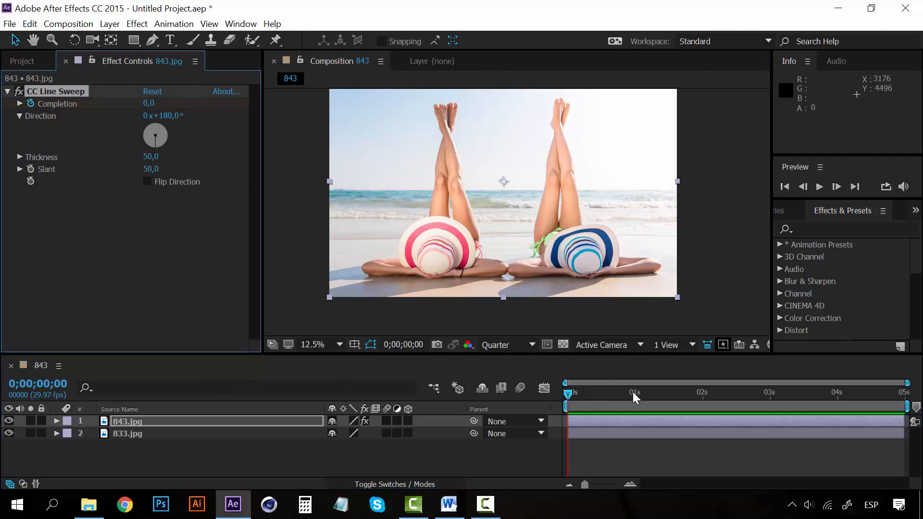
click(635, 398)
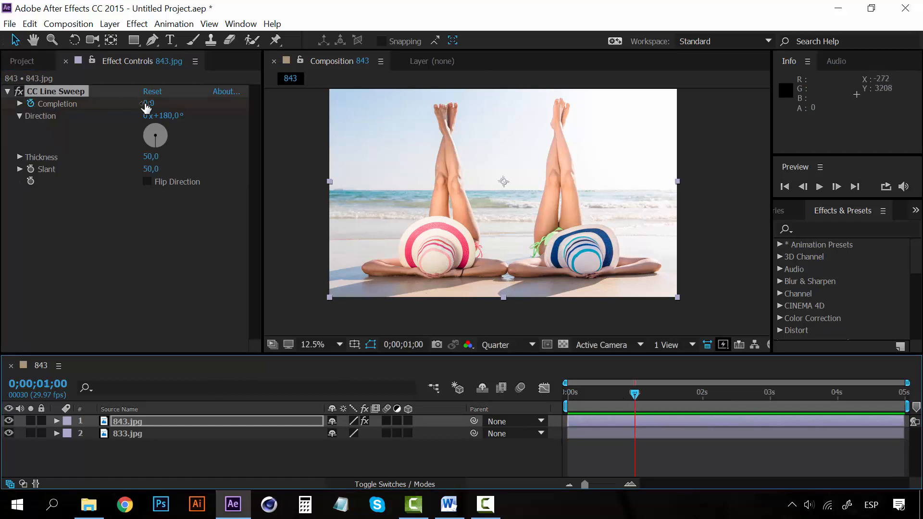
mouse_move(147, 107)
mouse_down()
mouse_move(193, 106)
mouse_move(155, 107)
mouse_up()
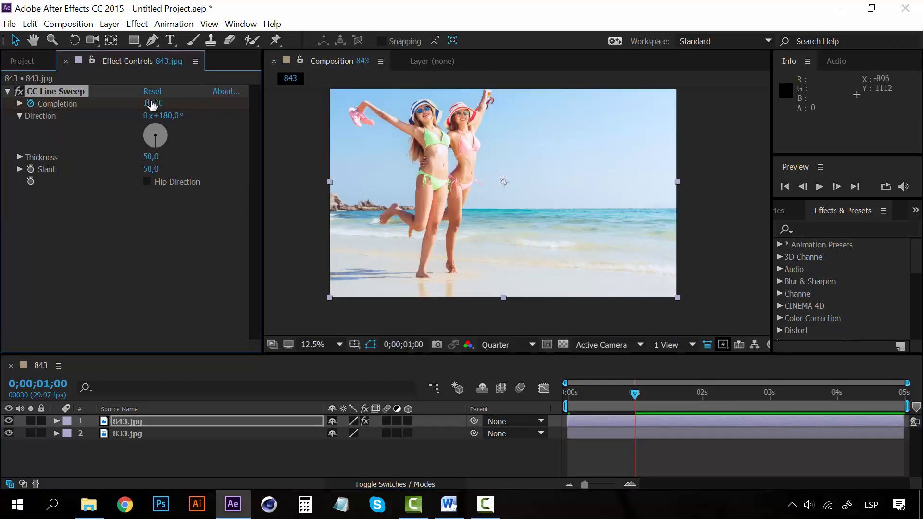
Step: Play the line sweep transition from the start, replay it, and stop playback
drag(634, 395, 541, 390)
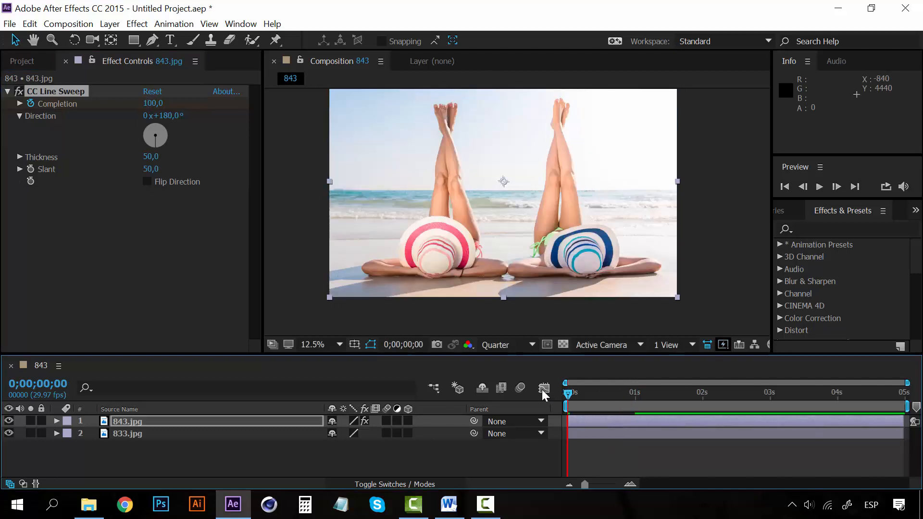
key(space)
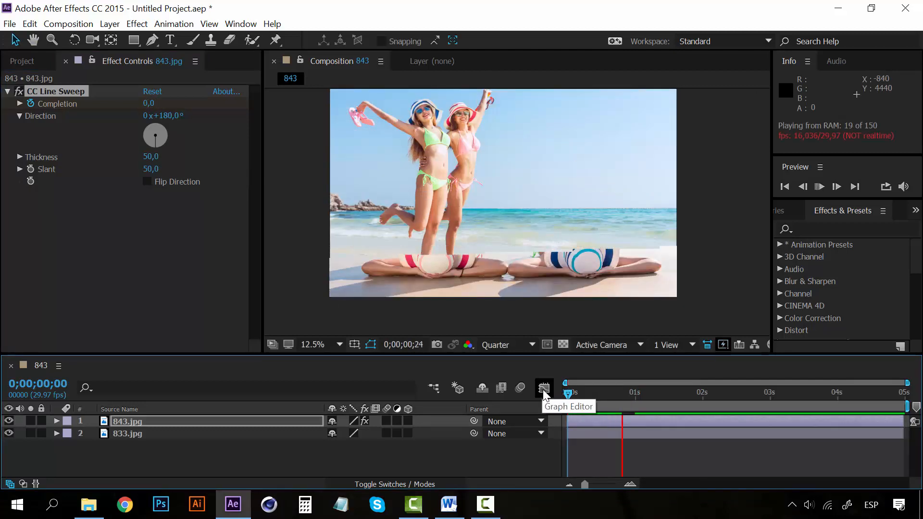
click(569, 393)
key(space)
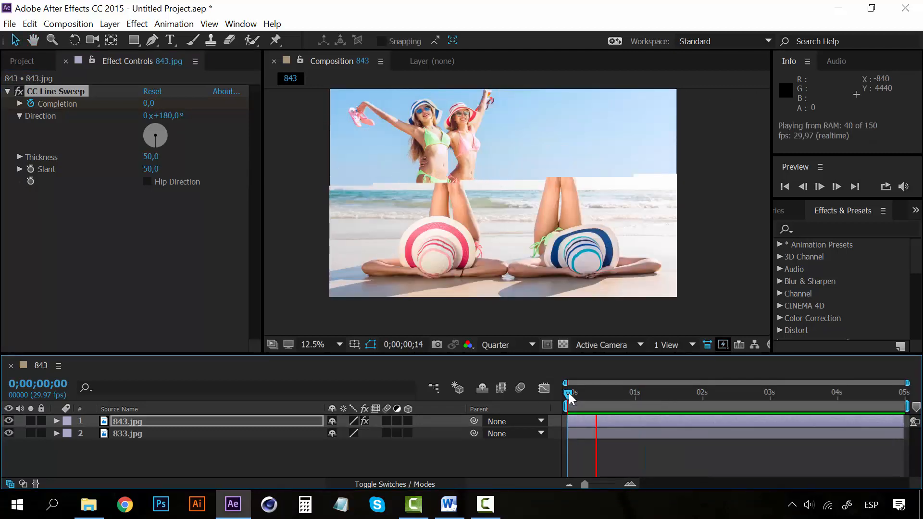
key(space)
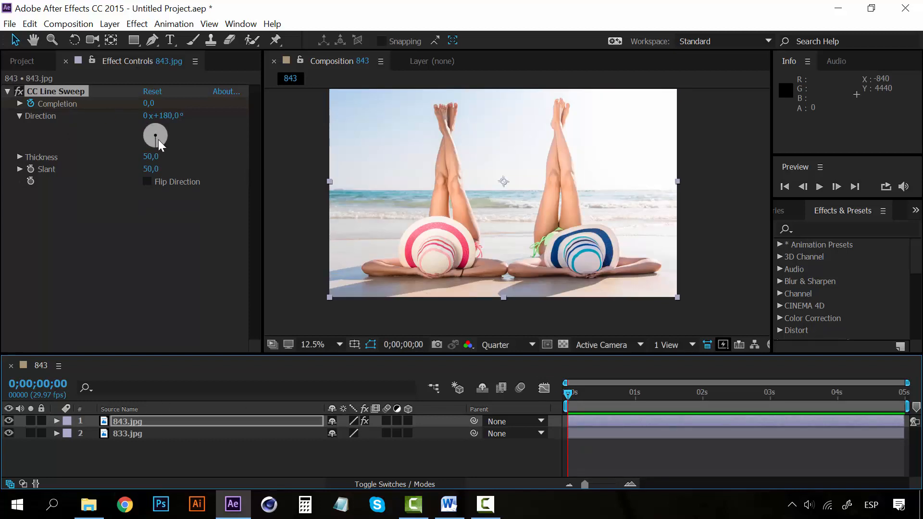
Step: Set the line sweep's Direction to 308° and preview the transition from the start
drag(157, 126, 149, 131)
key(space)
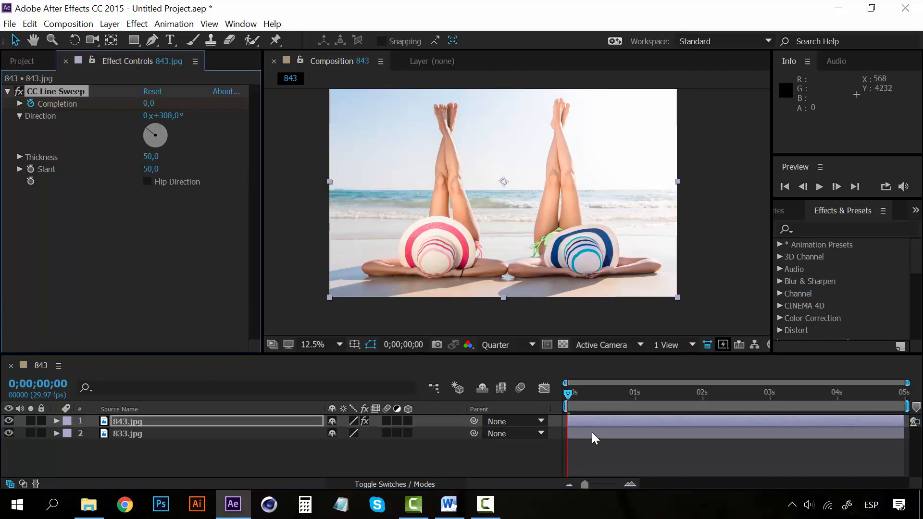
click(568, 390)
key(space)
key(space)
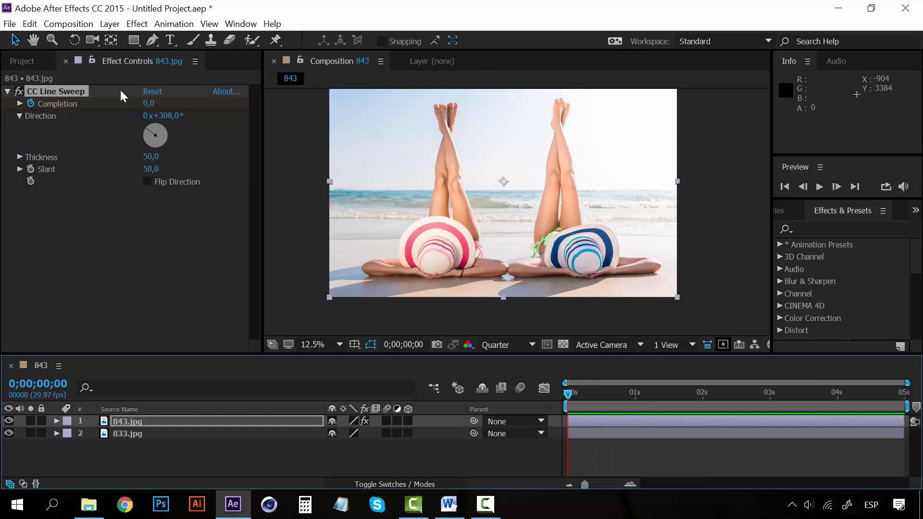
Step: Replace the CC Line Sweep effect on 843.jpg with CC Jaws and set its Completion to 48%
key(Delete)
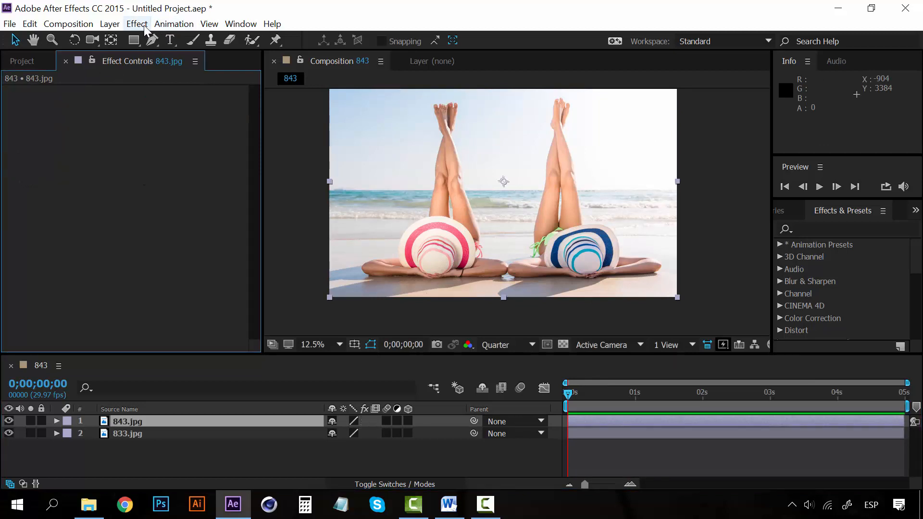
click(143, 25)
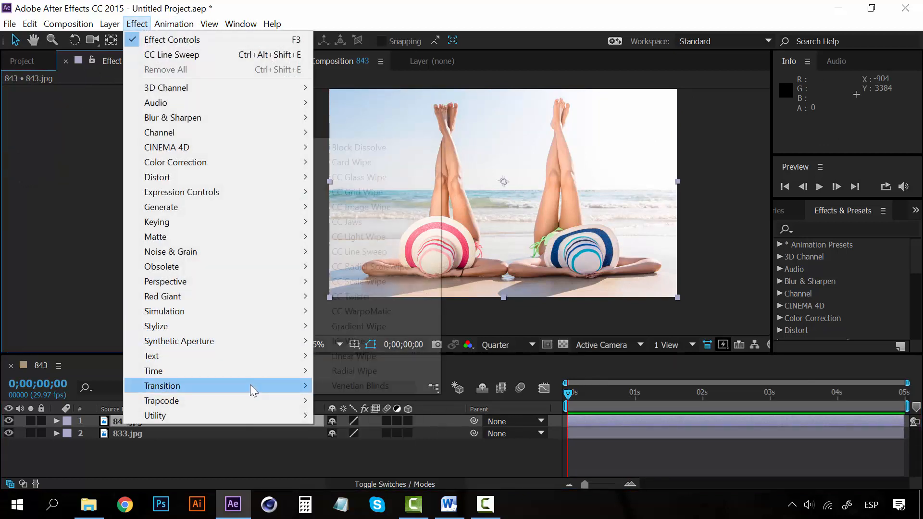
mouse_move(250, 384)
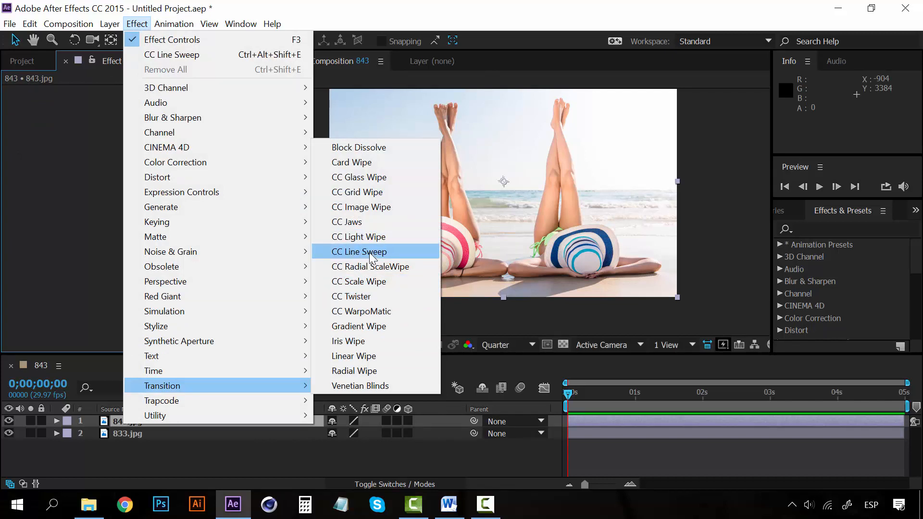
click(372, 224)
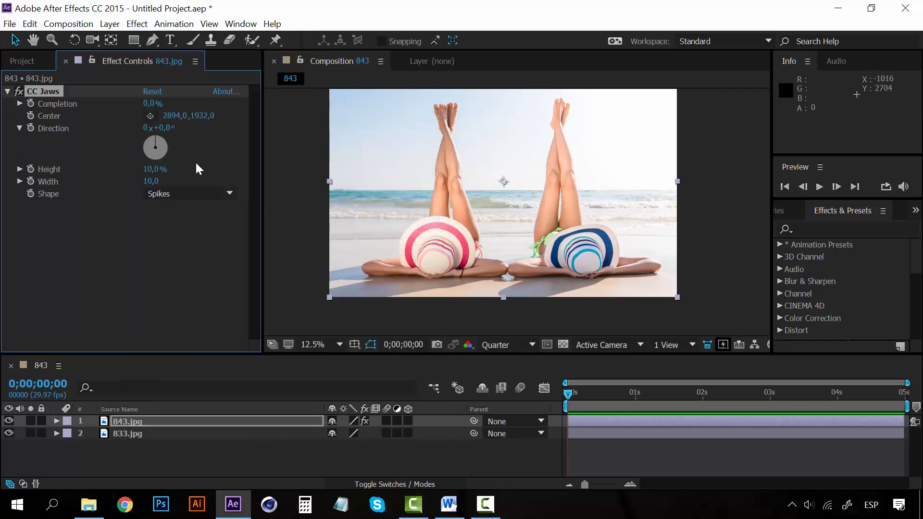
drag(151, 109, 163, 105)
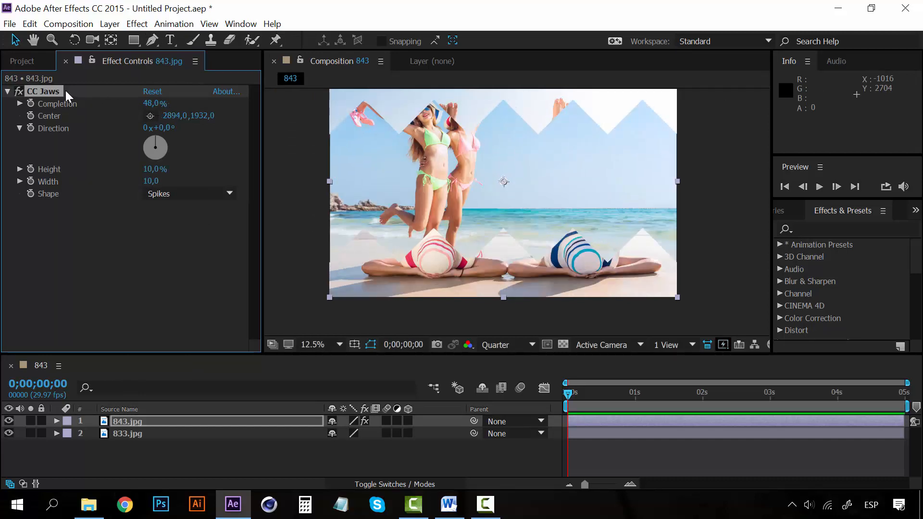
Step: Replace the CC Jaws effect on 843.jpg with the CC Twister transition
key(Delete)
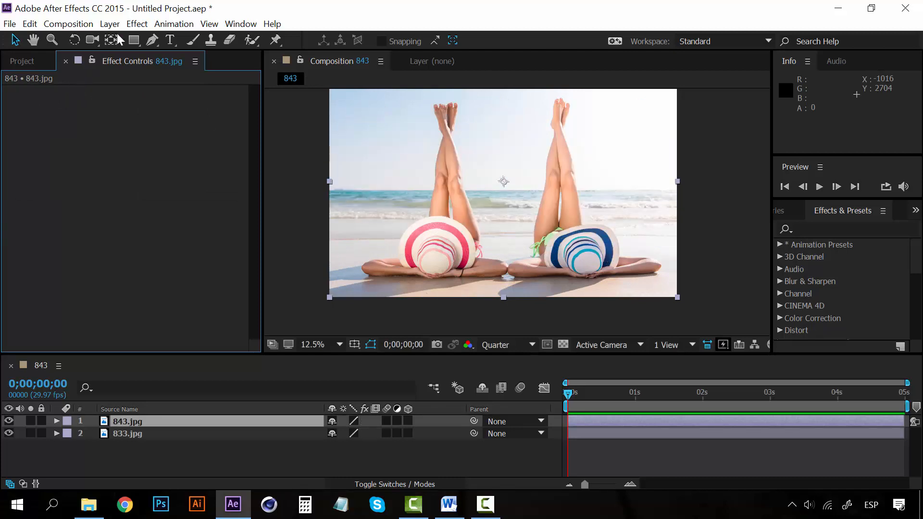
click(136, 24)
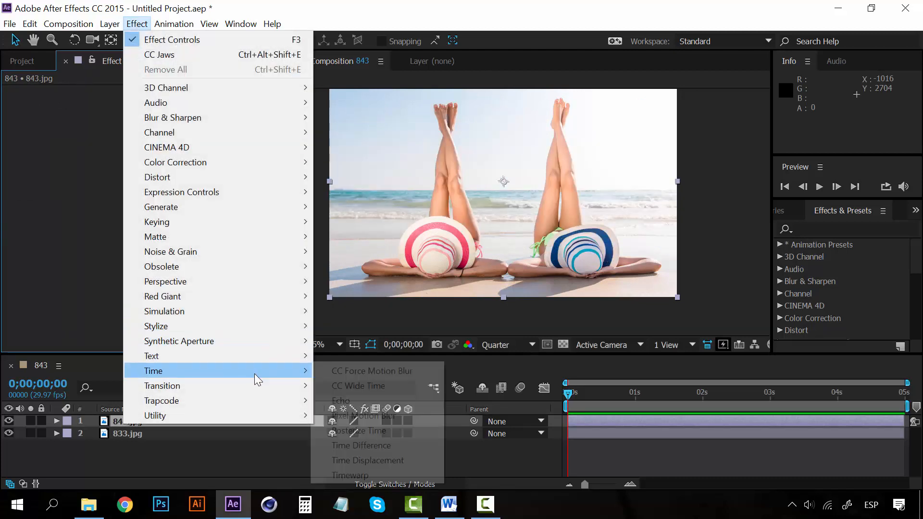
mouse_move(274, 385)
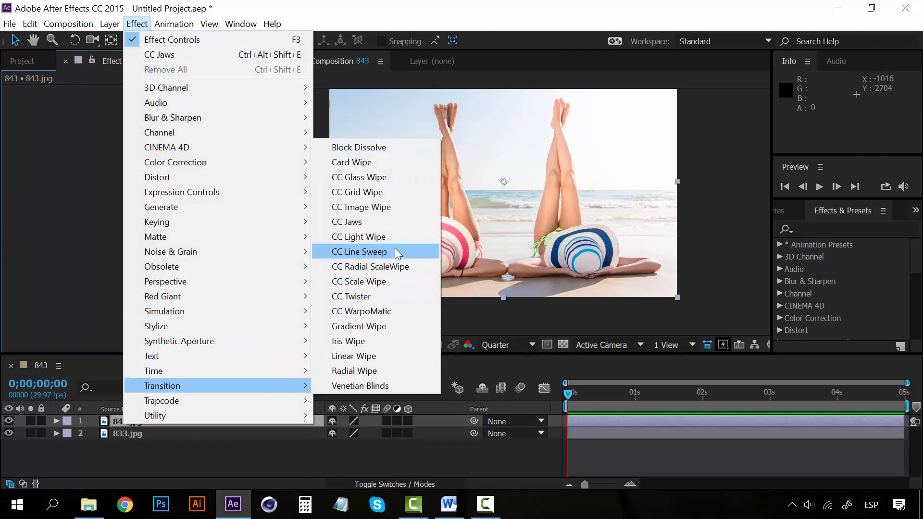
click(365, 294)
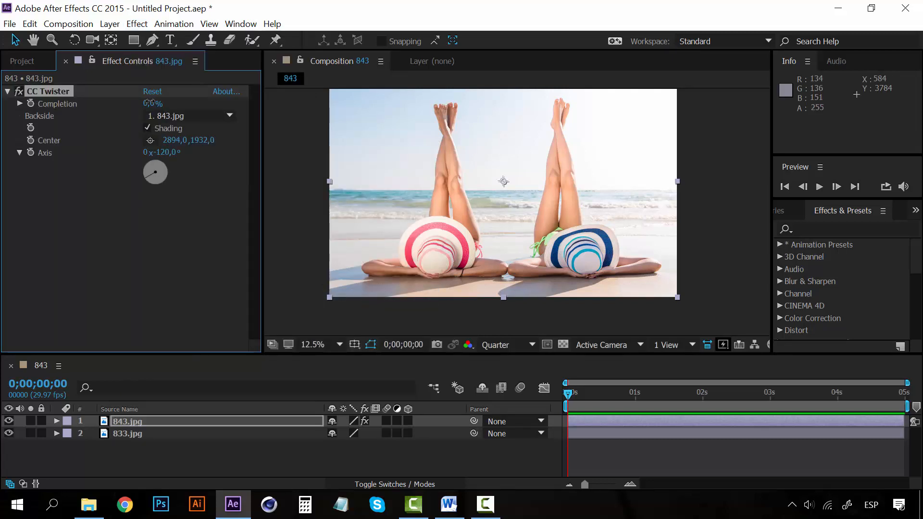
Step: Vary the CC Twister effect's Completion on 843.jpg through 33%, 74% and 100%, and lower it to 26%
drag(149, 103, 170, 104)
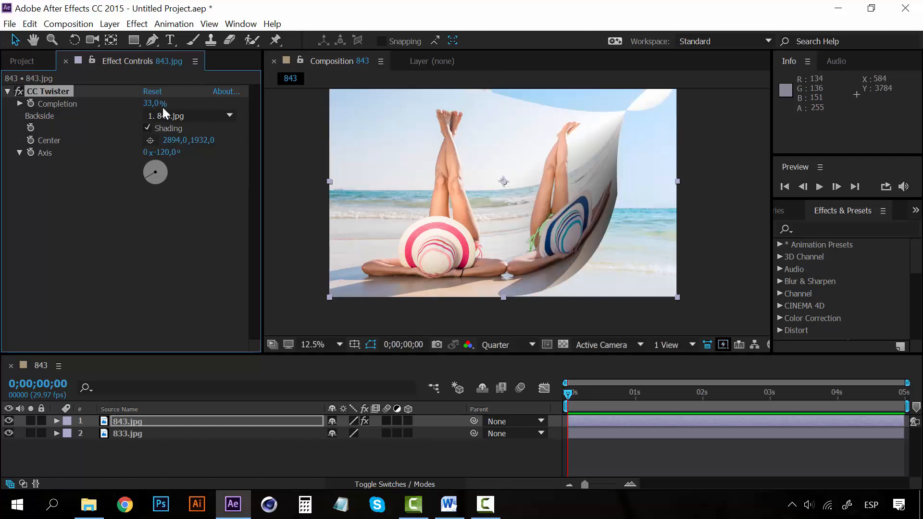
click(155, 104)
text(45)
key(Return)
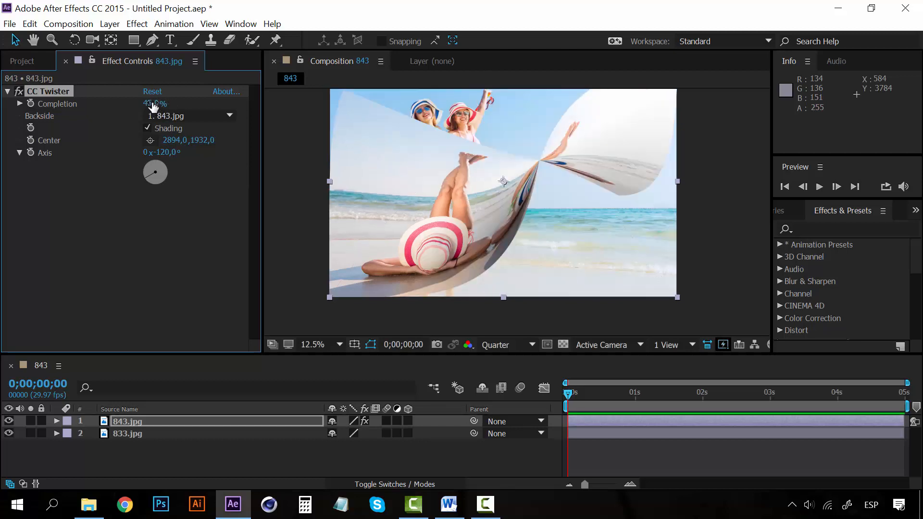
drag(153, 104, 165, 102)
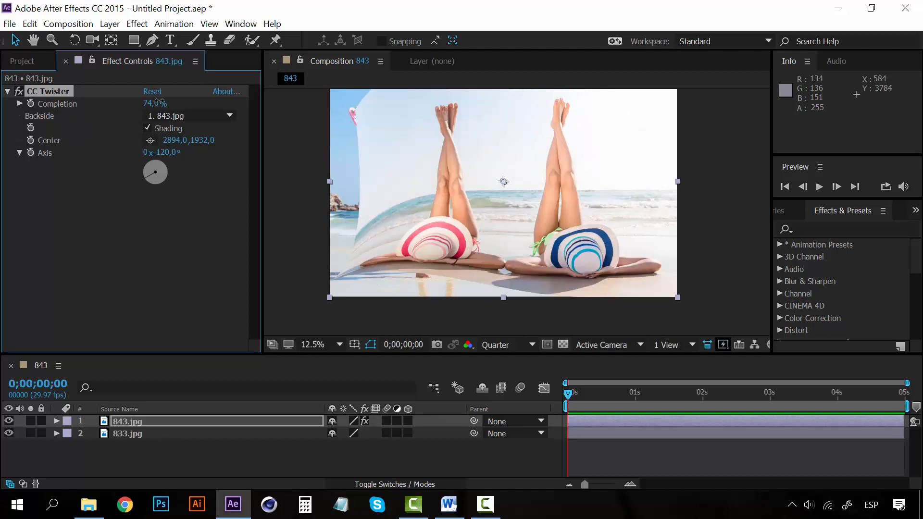
click(157, 103)
text(100)
key(Return)
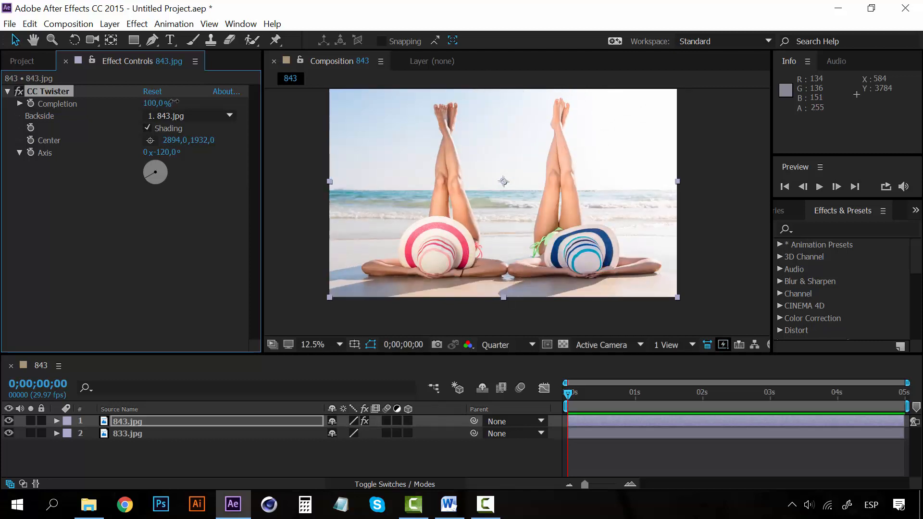
drag(159, 104, 128, 103)
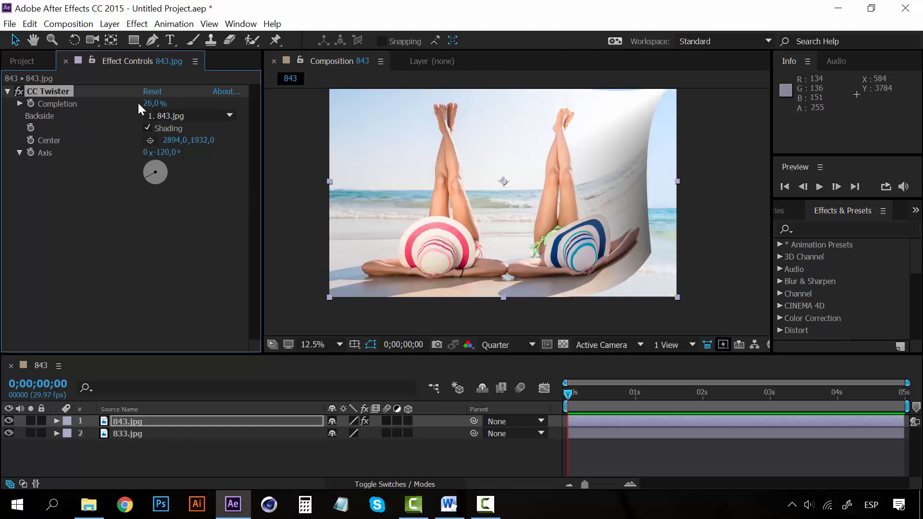
Step: Replace the CC Twister effect on 843.jpg with the Venetian Blinds transition and set its Transition Completion to 100%
key(Delete)
click(137, 24)
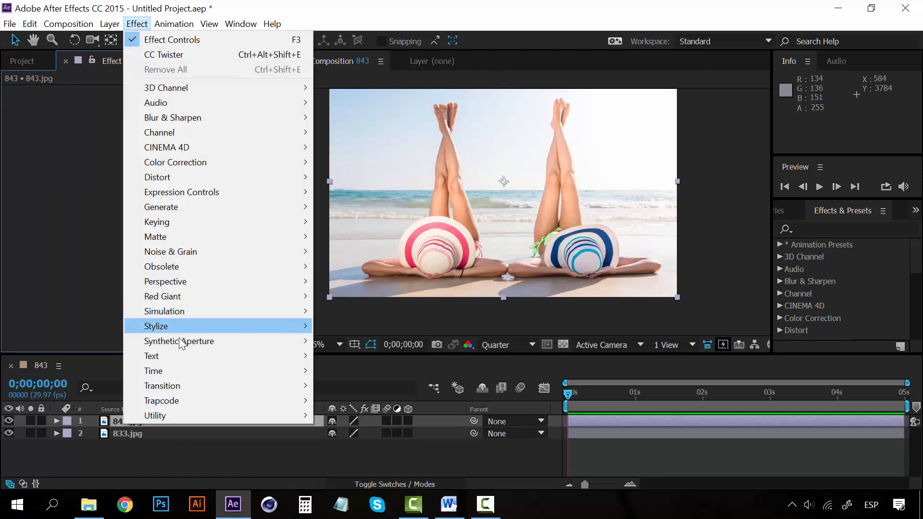
mouse_move(253, 325)
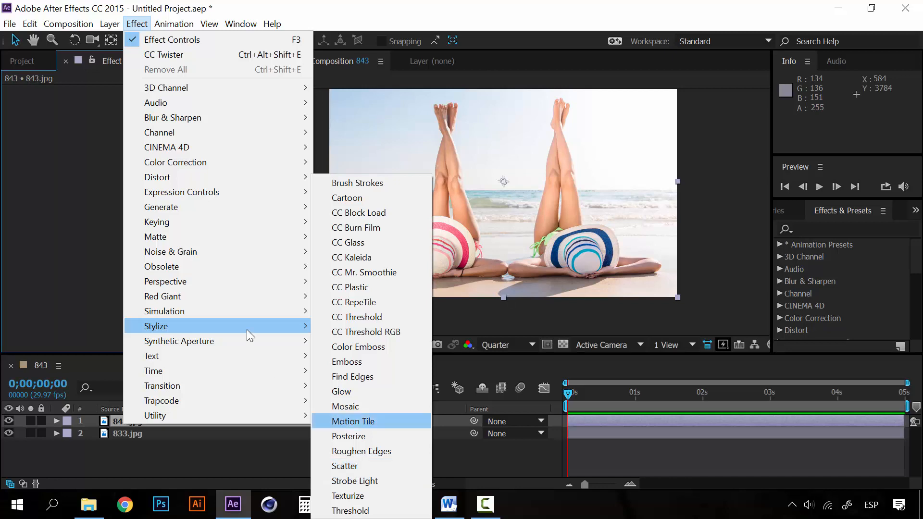
mouse_move(312, 384)
click(354, 383)
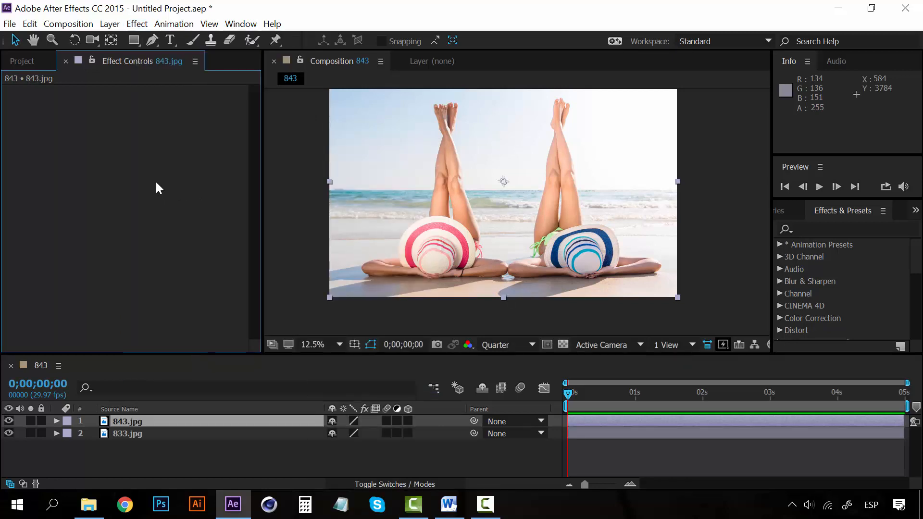
drag(147, 105, 195, 103)
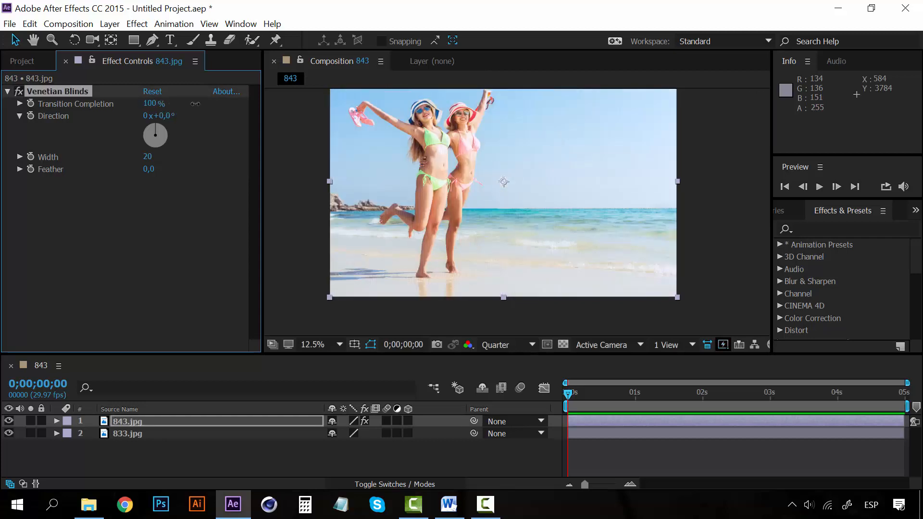
click(194, 147)
Step: Remove the Venetian Blinds effect from 843.jpg
click(77, 95)
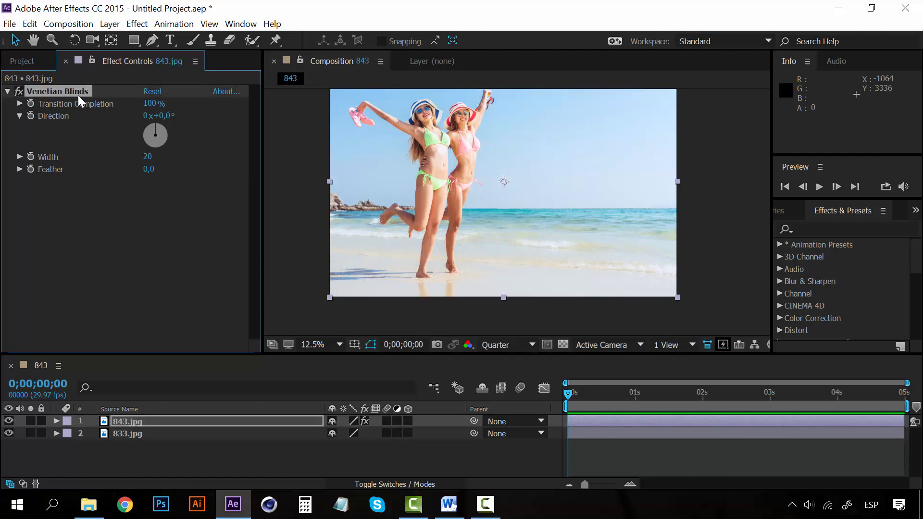
key(Delete)
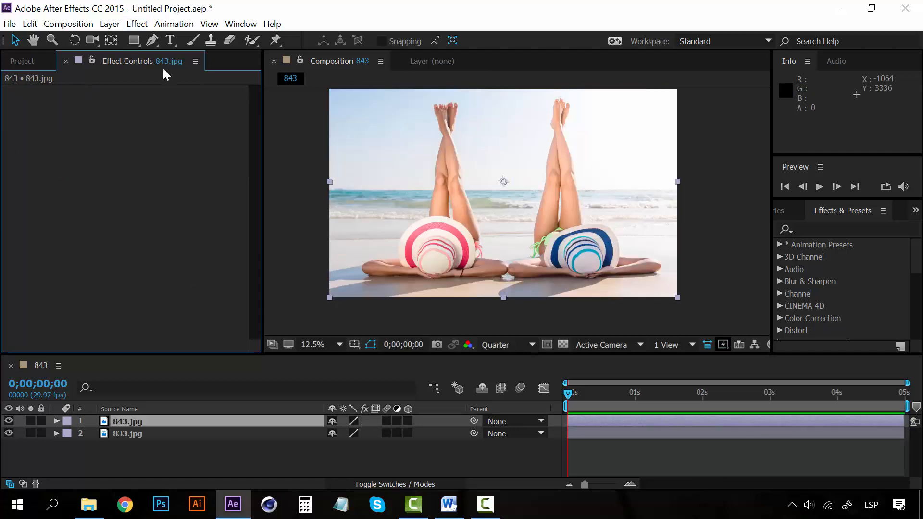
click(137, 24)
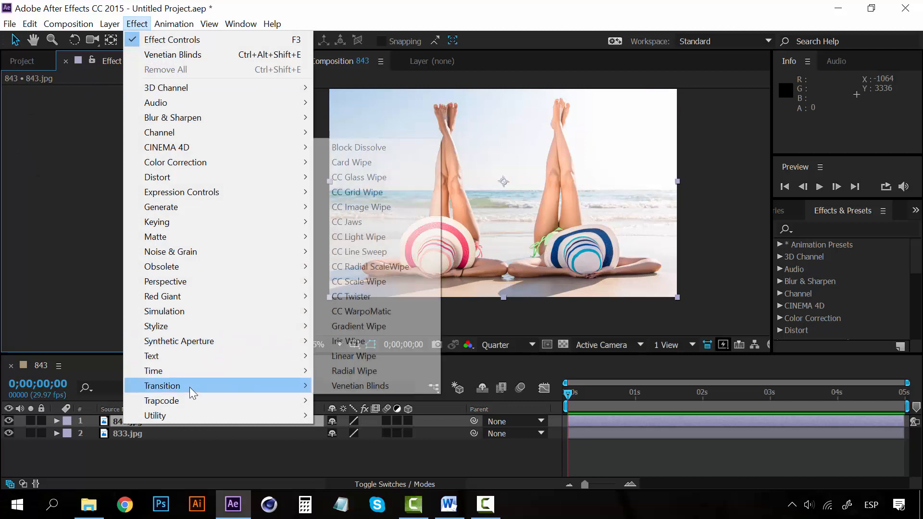
click(80, 246)
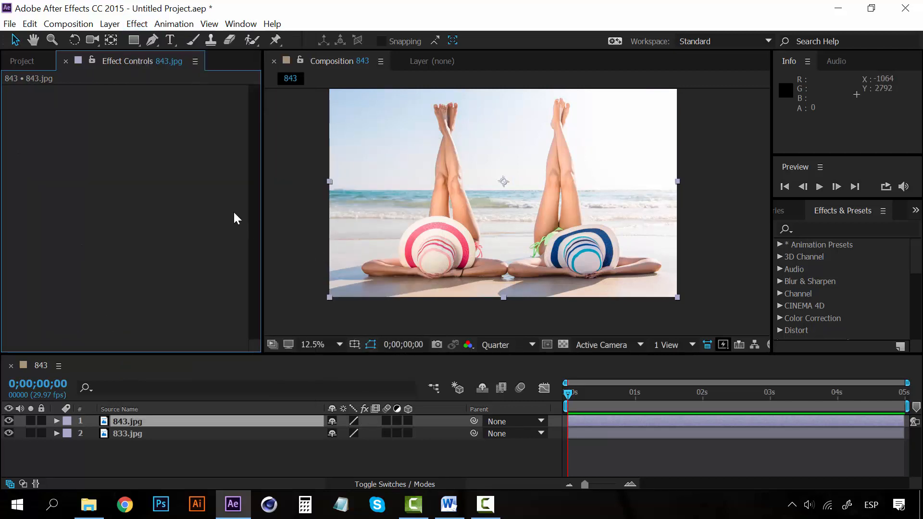